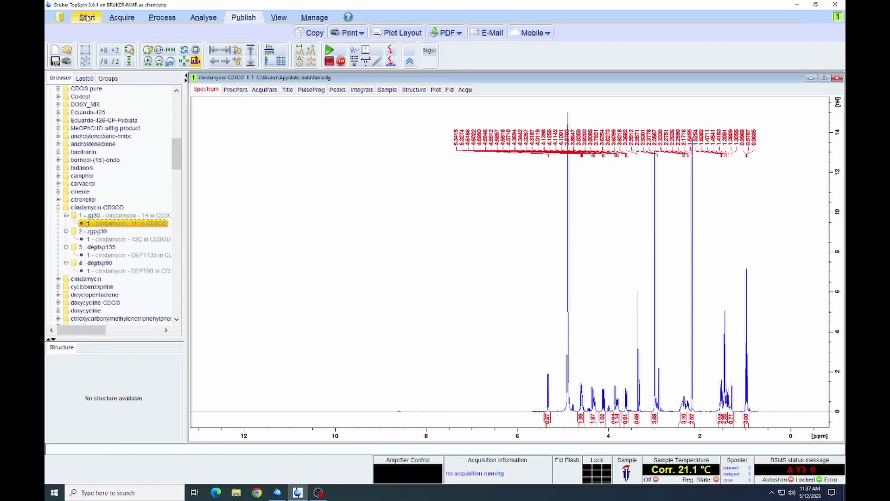
Step: Switch to the Start ribbon to show the dataset creation and opening commands
click(87, 18)
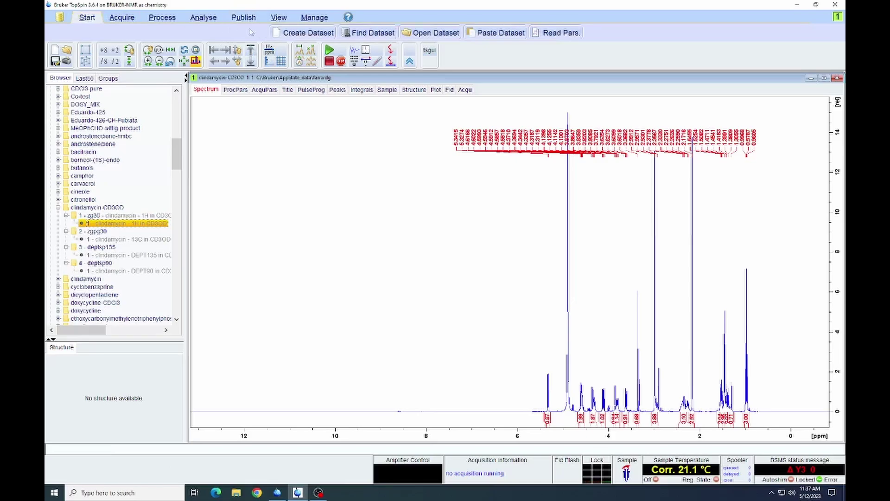
Step: Begin a new dataset using the recommended COSYGPSW parameter set
click(297, 33)
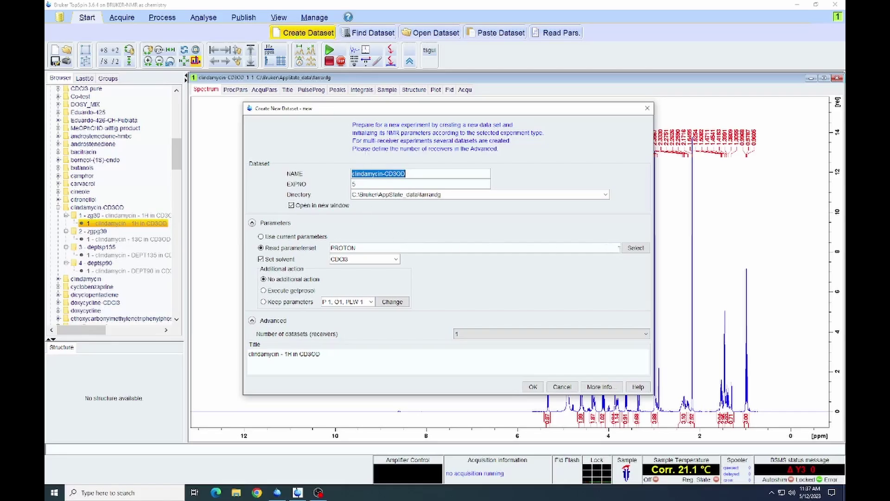
click(635, 247)
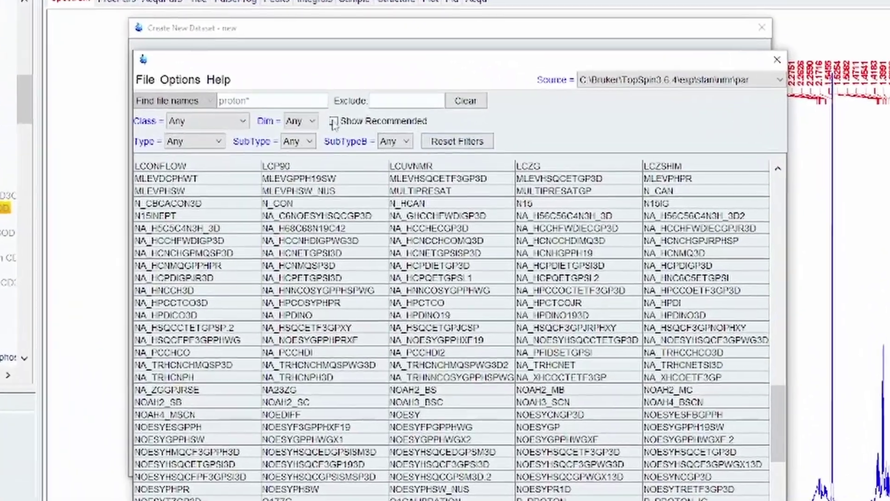
click(333, 121)
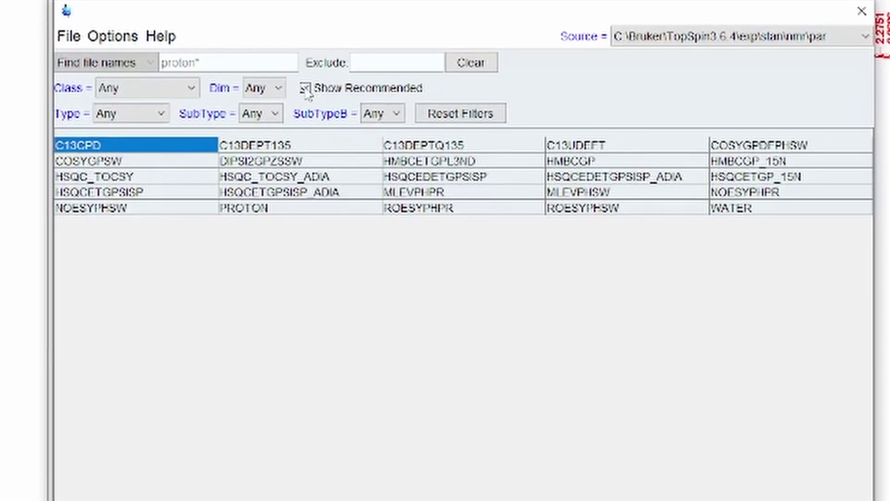
click(105, 165)
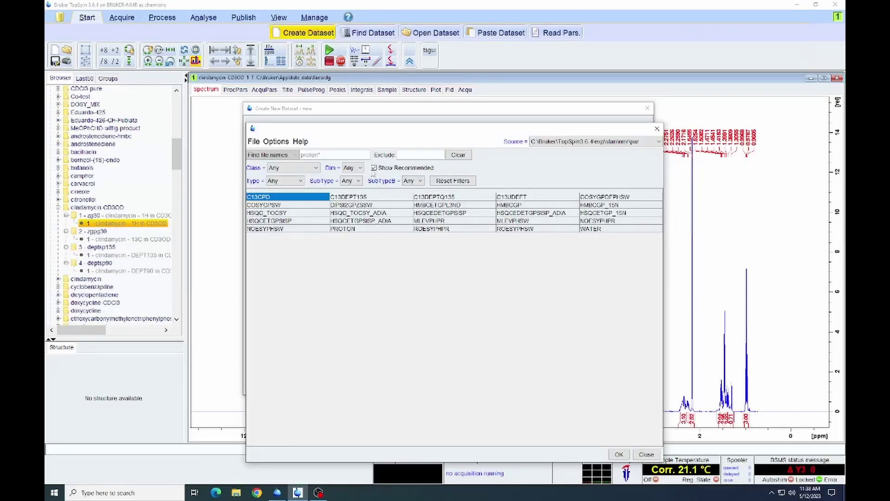
click(272, 205)
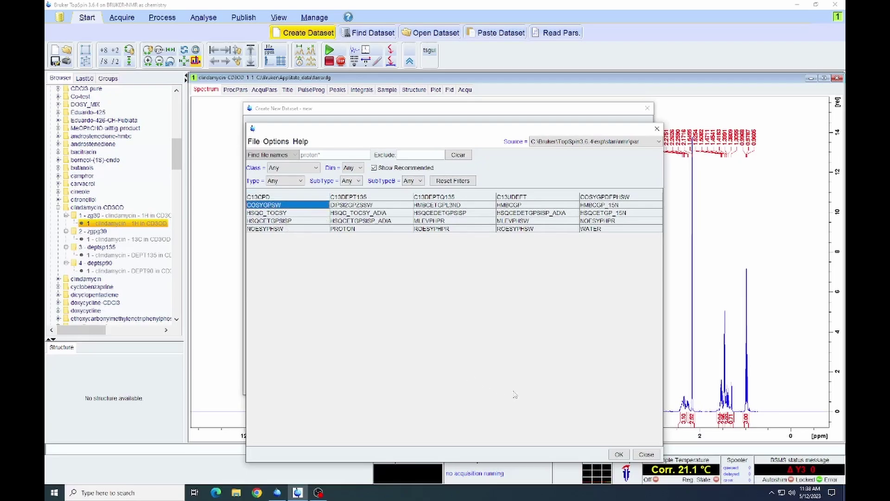
click(618, 455)
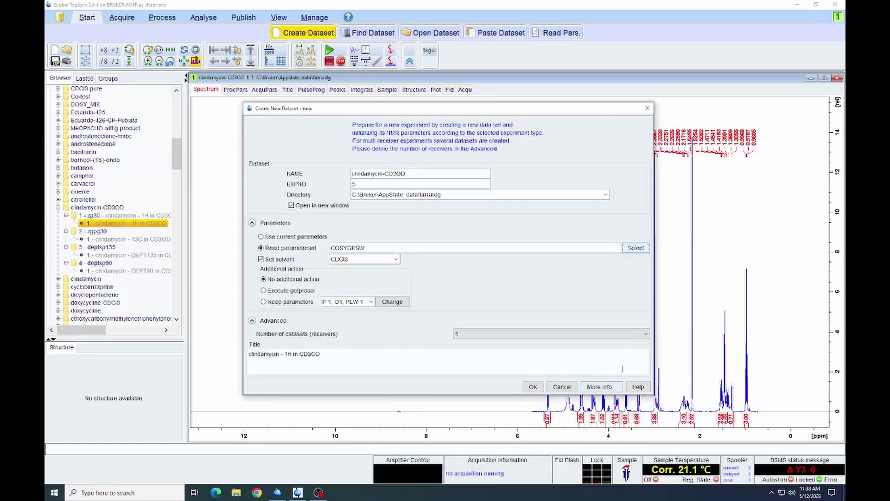
Step: Title it 'clindamycin - COSY in CD3OD' and create the experiment 5 dataset
double_click(287, 354)
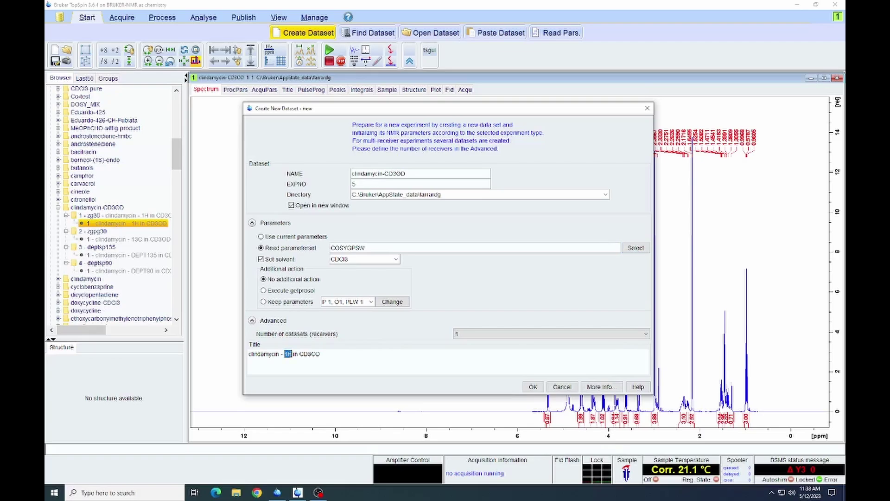
text(COSY)
key(Return)
key(BackSpace)
click(535, 388)
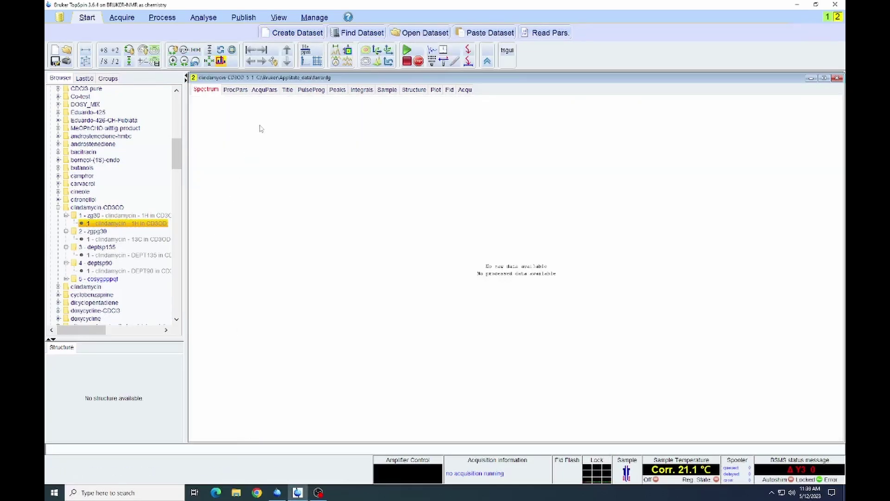
Step: Lock the sample on MeOD (methanol-d4) from the Acquire solvent list
click(127, 20)
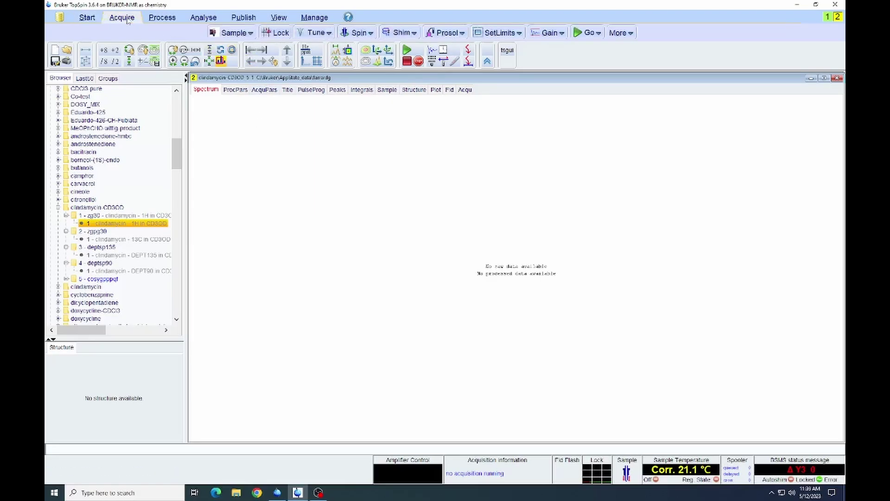
click(274, 33)
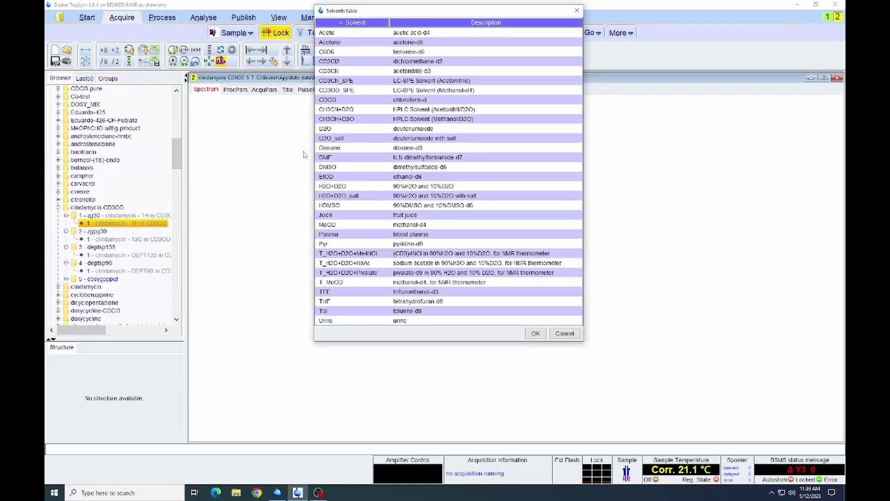
click(336, 225)
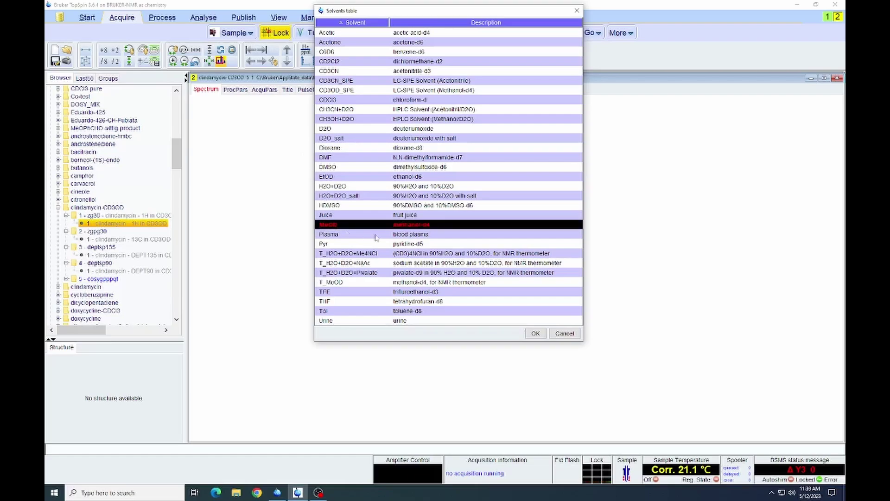
click(534, 334)
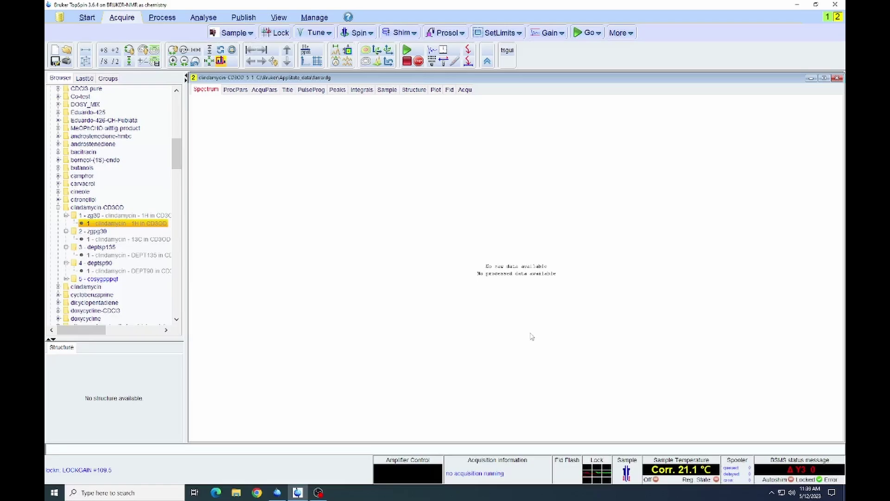
Step: Run topshim, then copy the 1H peak region as COSY limits (SW 5.8336 ppm, O1P 3.218 ppm)
click(398, 33)
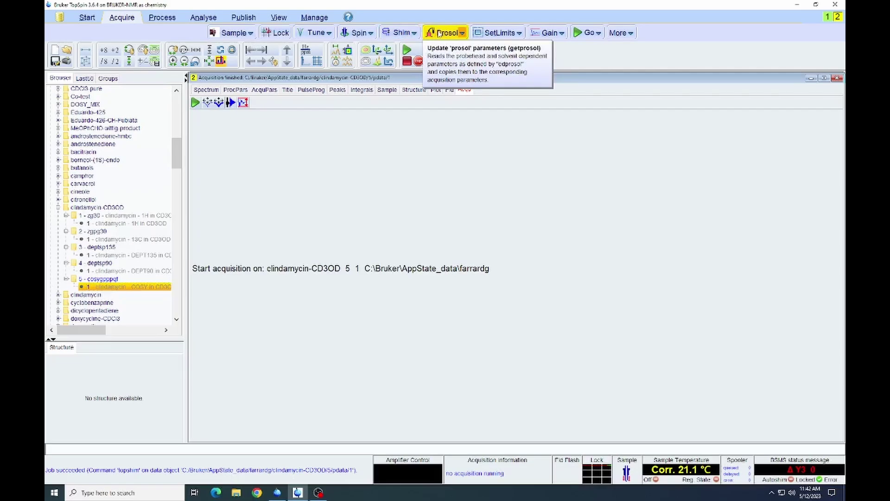
click(490, 33)
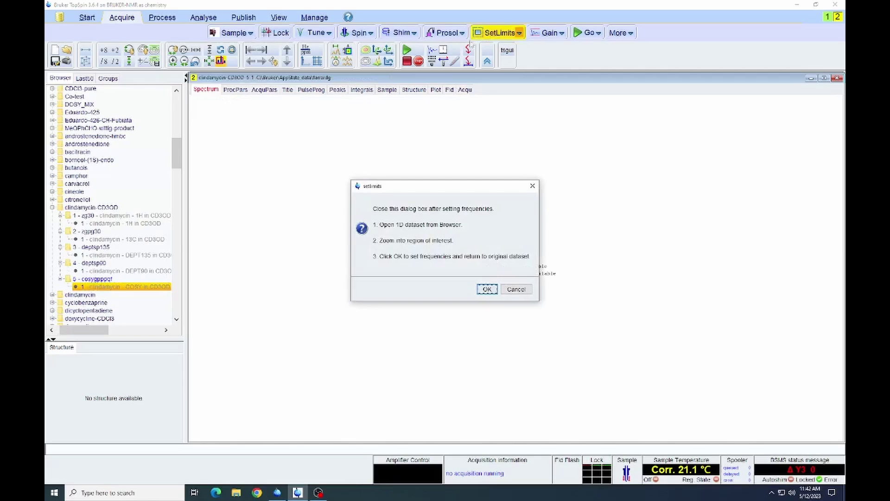
double_click(96, 224)
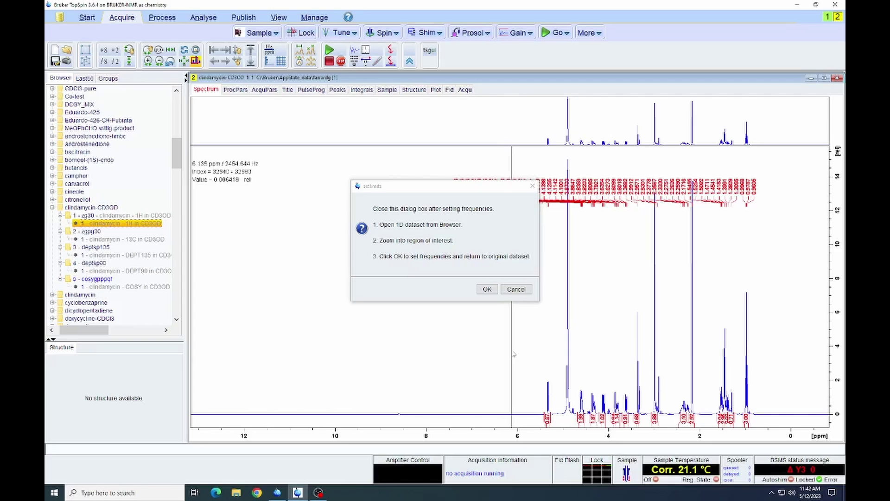
drag(520, 352, 780, 364)
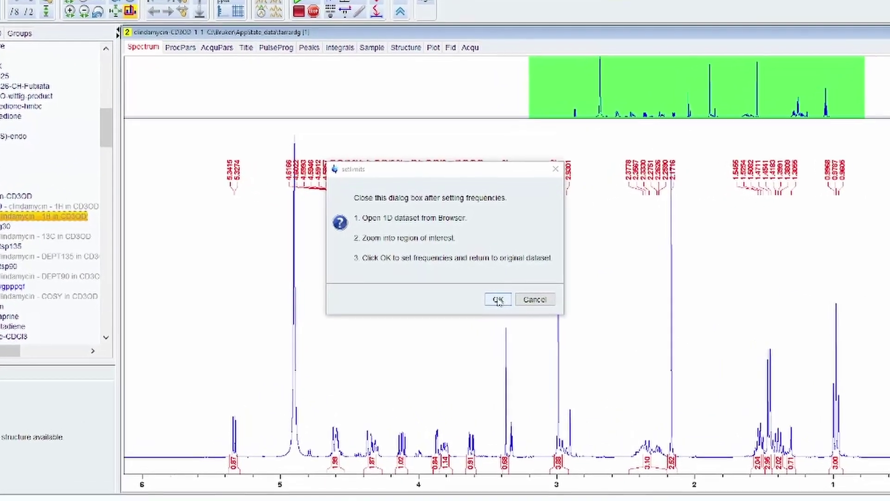
click(489, 291)
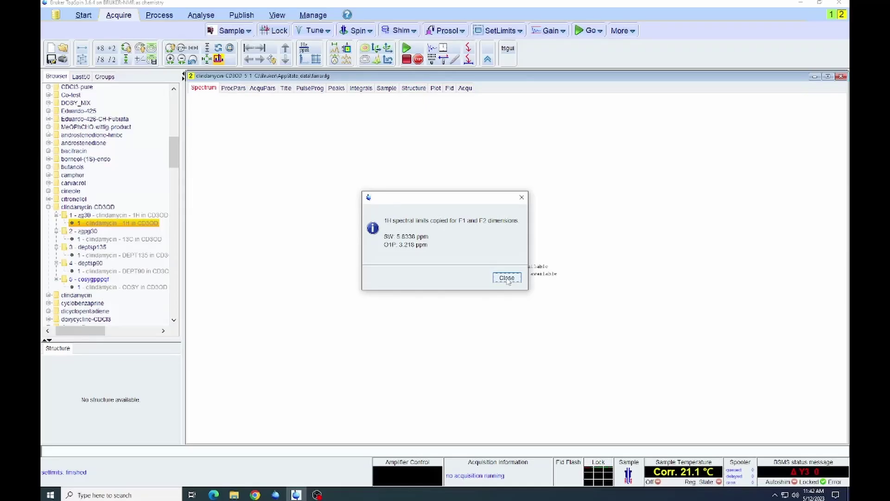
click(507, 278)
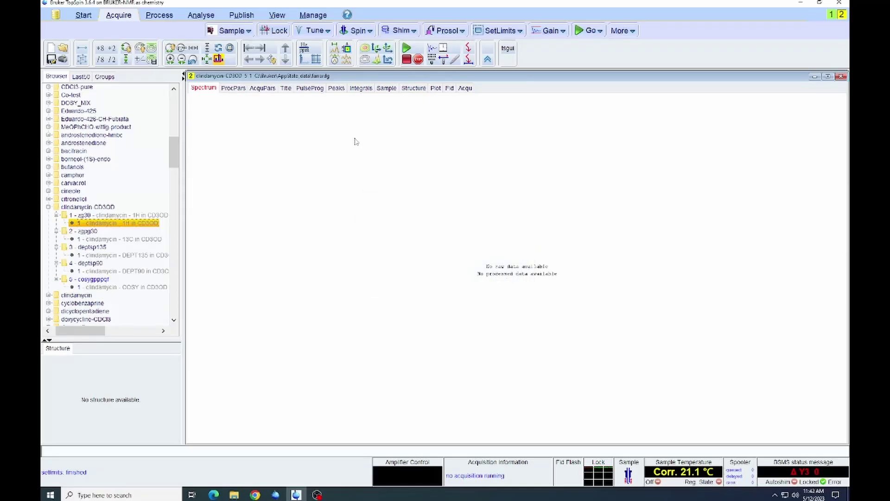
Step: Check the initial experiment time estimate from the acquisition parameters
click(263, 88)
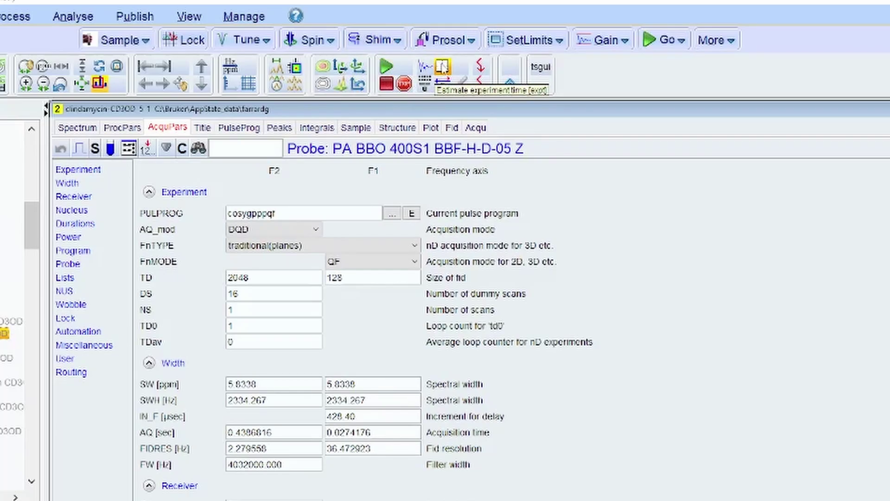
click(443, 68)
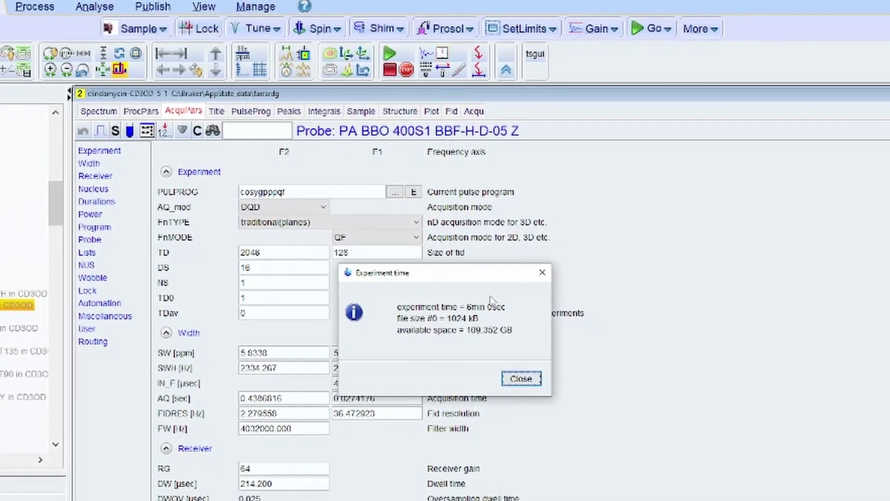
click(516, 354)
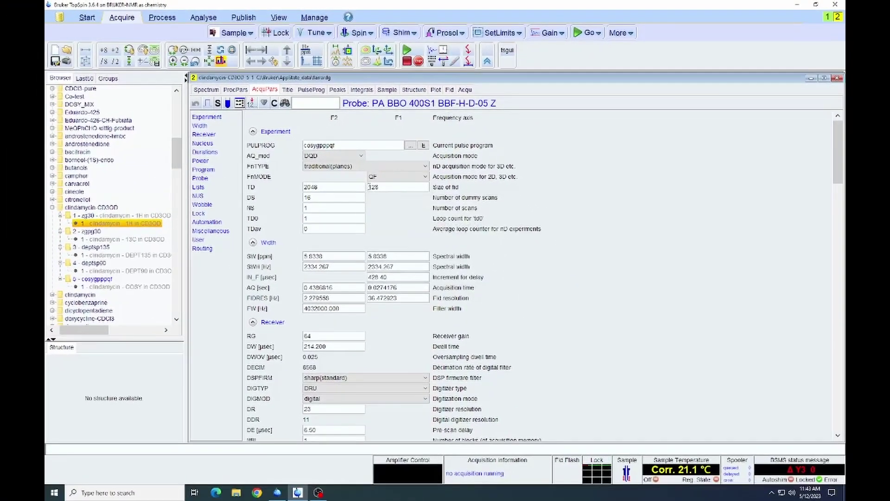
Step: Set F1 TD to 256, DS to 8 and NS to 2, then re-estimate (about 21 min)
double_click(371, 186)
text(256)
key(Tab)
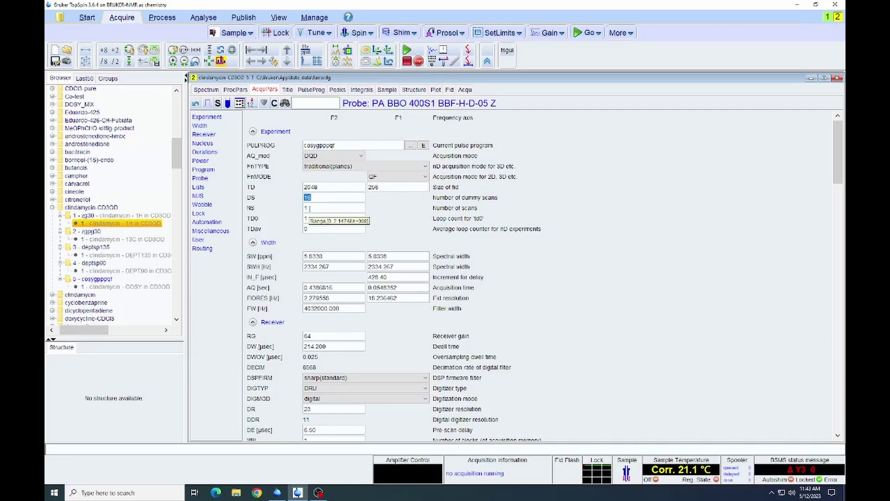
text(8)
key(Tab)
text(2)
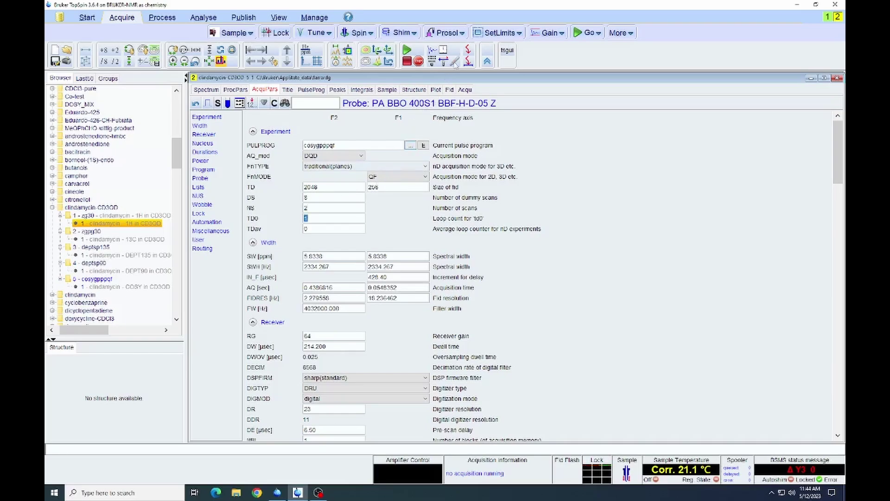
click(443, 50)
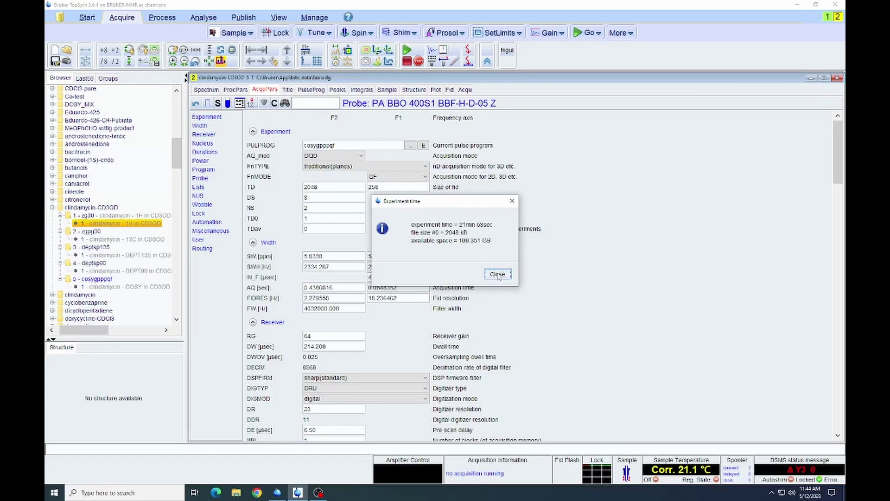
Step: Run getprosol and rga (gain 161), then start the COSY acquisition with zg
click(497, 274)
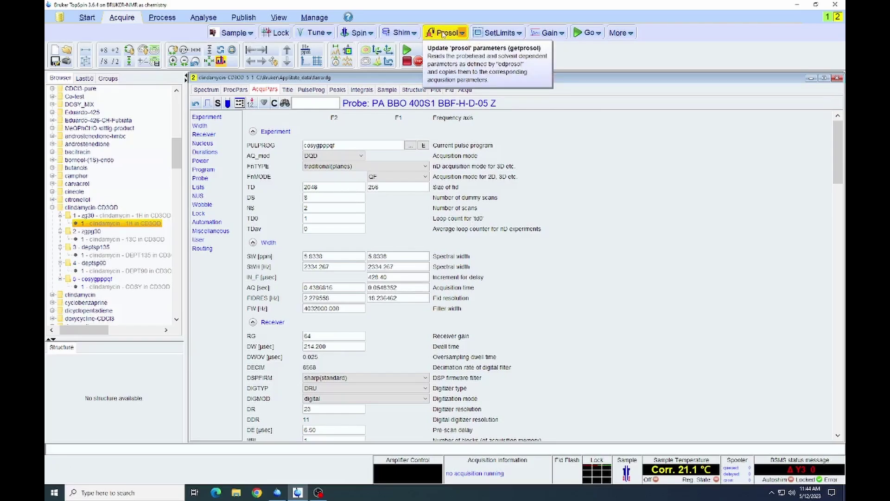
click(442, 33)
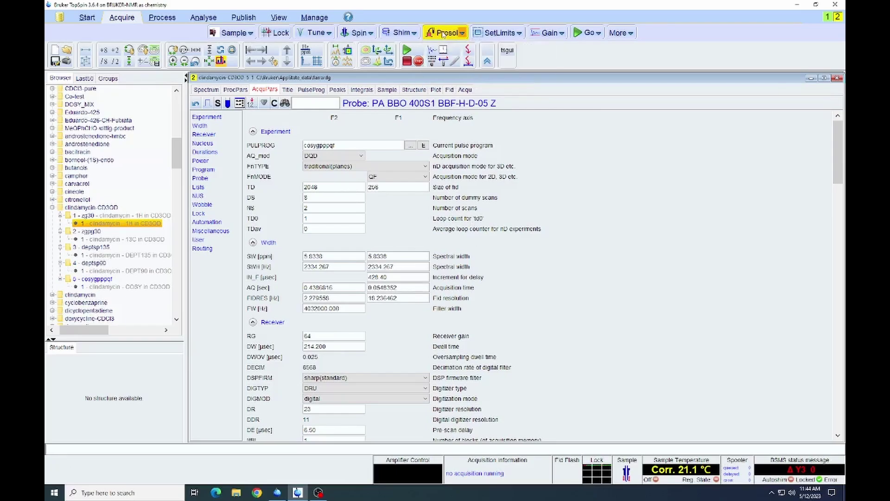
click(544, 33)
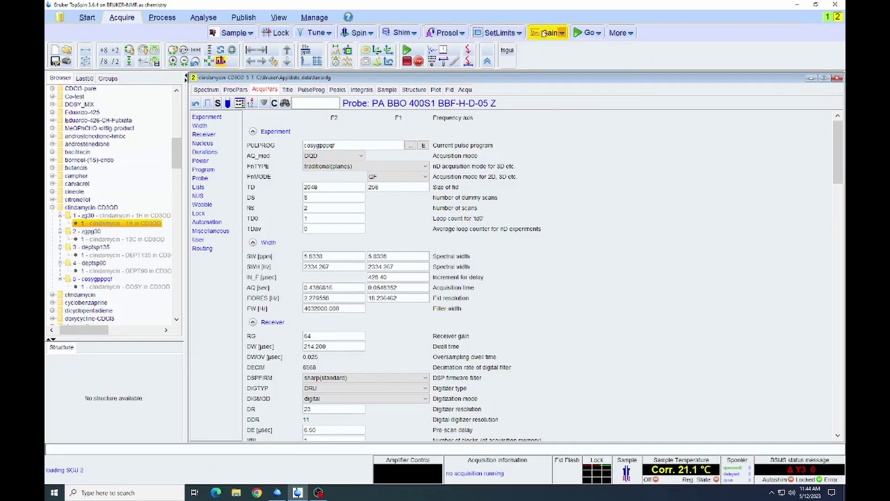
click(579, 33)
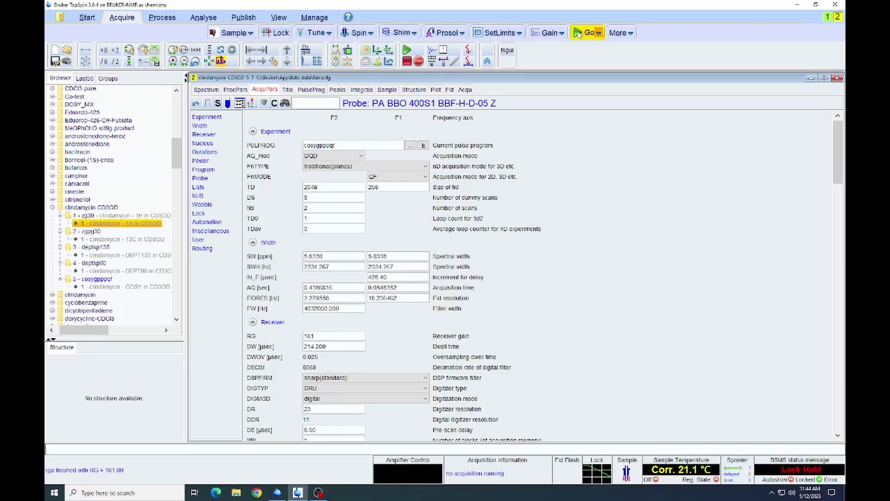
click(578, 33)
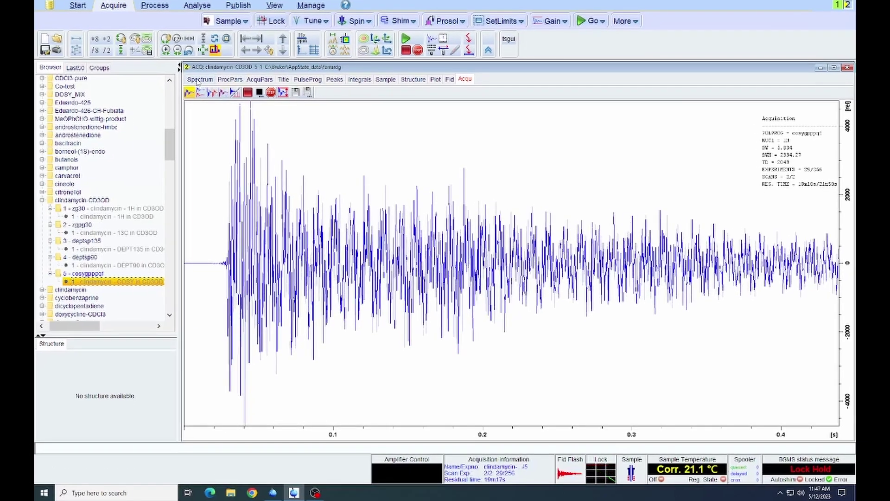
Step: Switch from the live FID to the spectrum view and show the processing commands
click(205, 90)
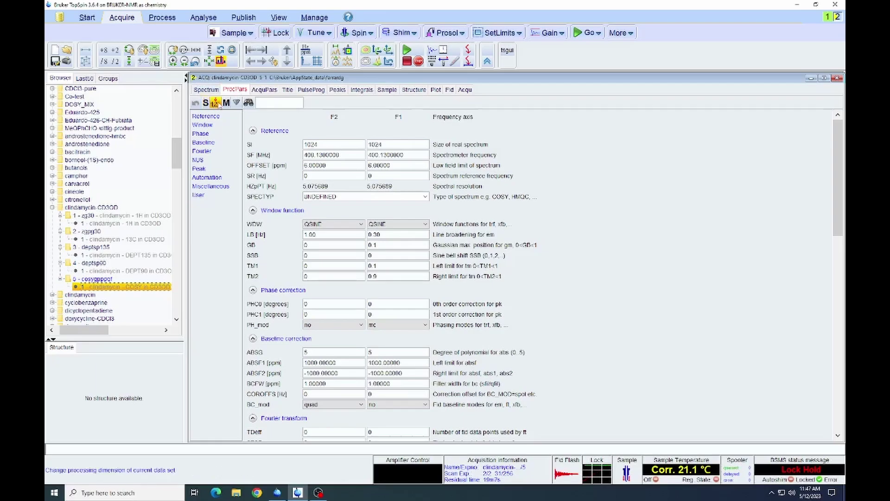
click(202, 91)
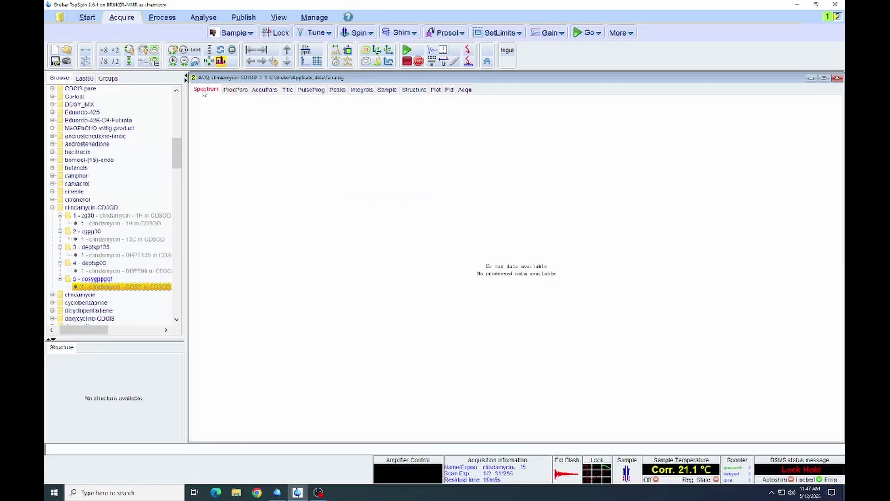
click(163, 18)
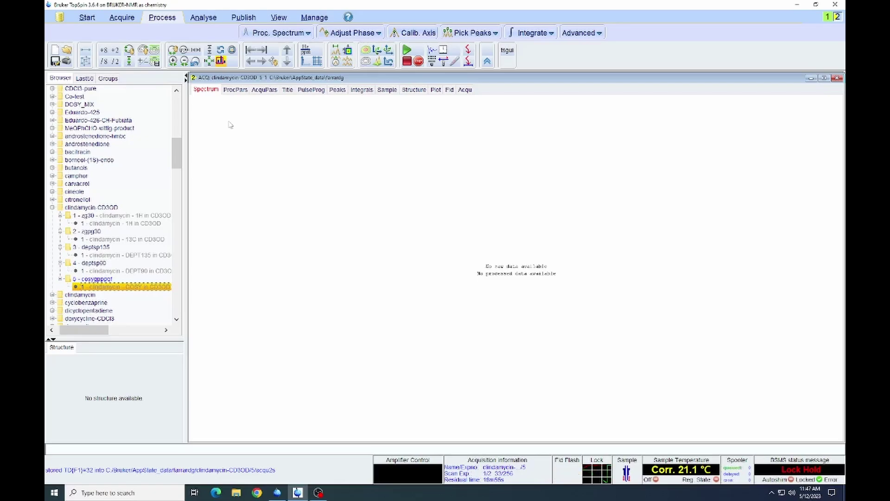
Step: Process the partial COSY into a 2D contour plot, dismiss the apk2d error, and raise contours
click(277, 32)
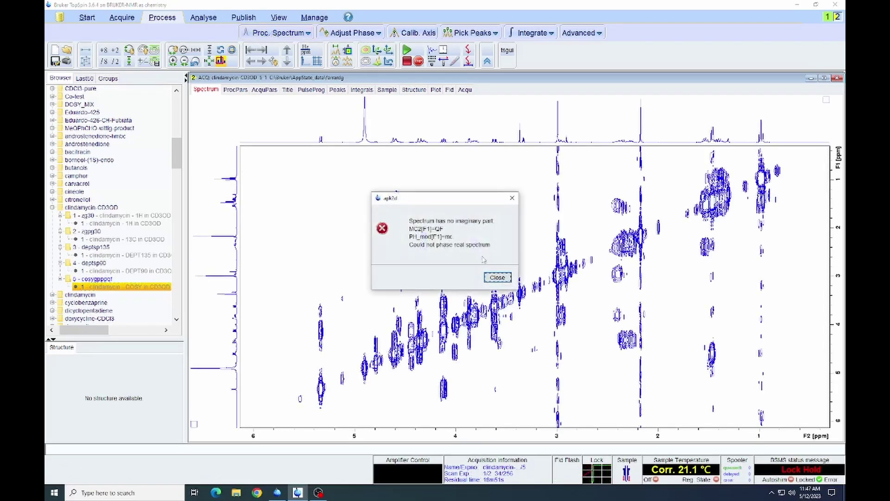
click(497, 277)
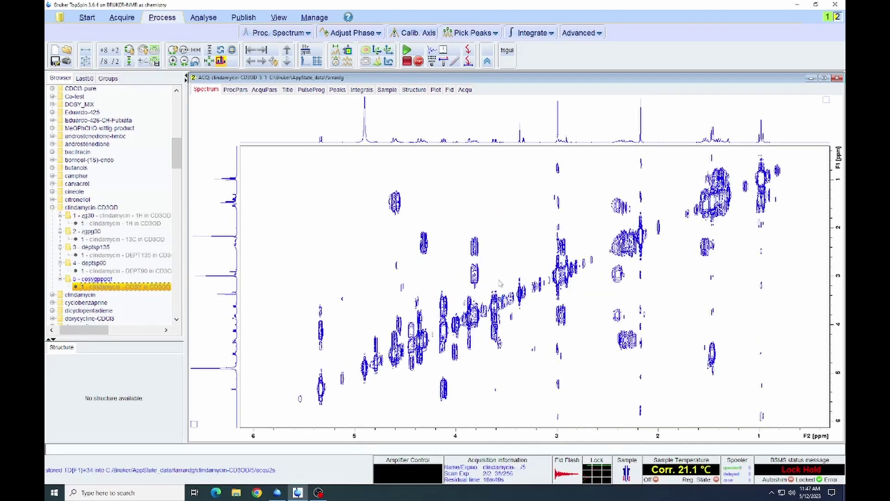
scroll(397, 301, down, 4)
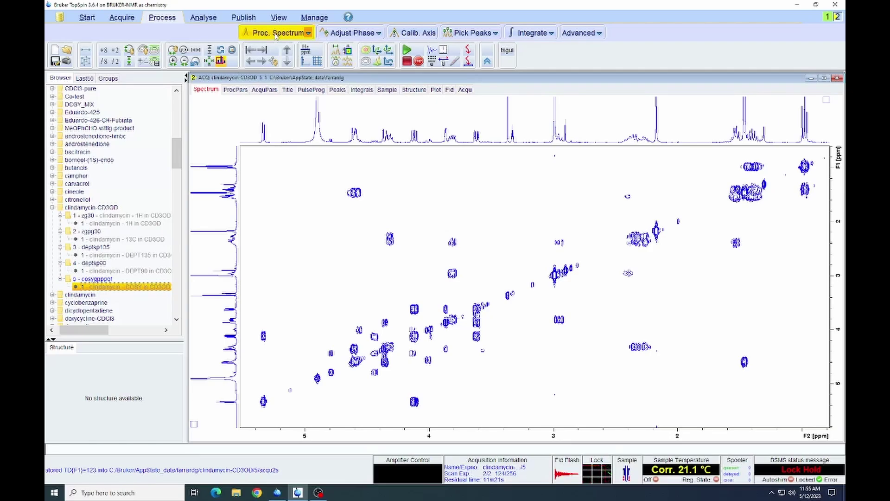
Step: Reprocess the COSY with the new increments, overwriting the old spectrum and dismissing the apk2d error
click(276, 33)
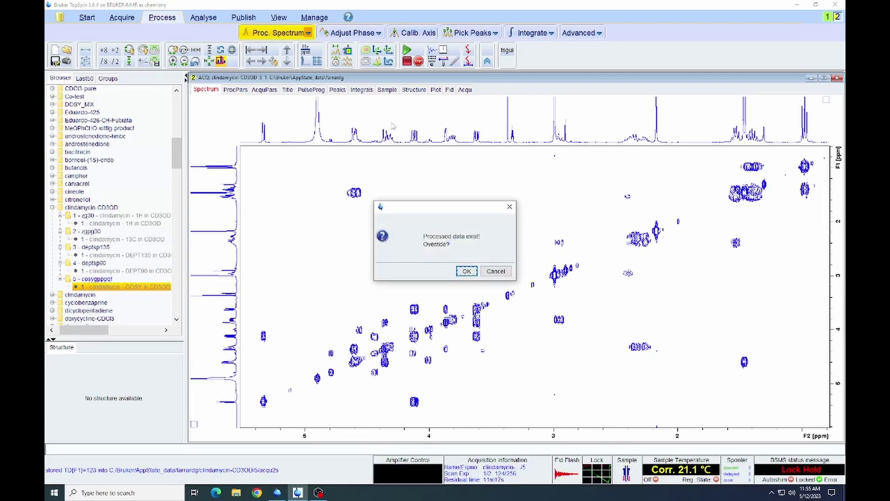
click(467, 271)
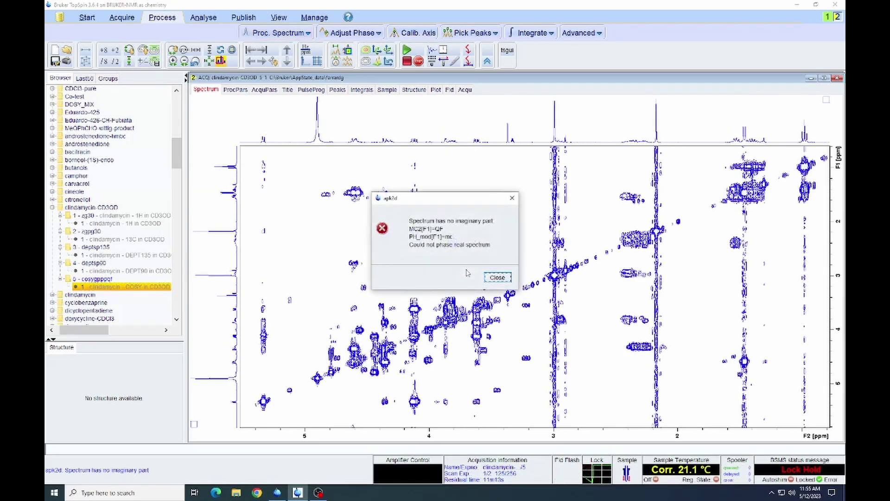
key(Return)
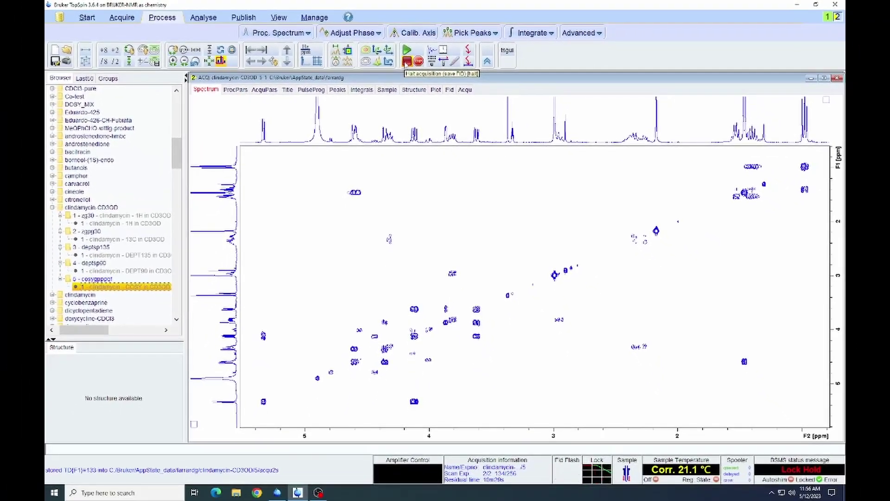
Step: Stop the acquisition early and reprocess the final COSY data, overwriting the previous spectrum
click(406, 62)
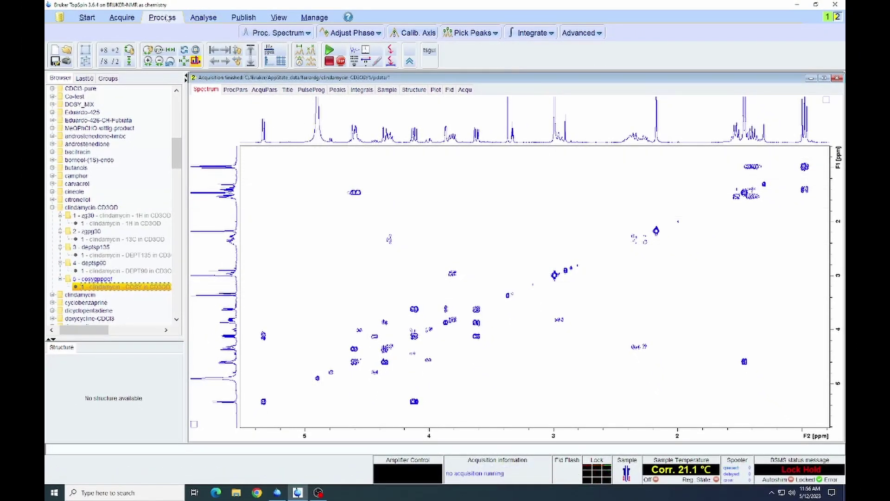
click(261, 33)
click(467, 271)
click(498, 278)
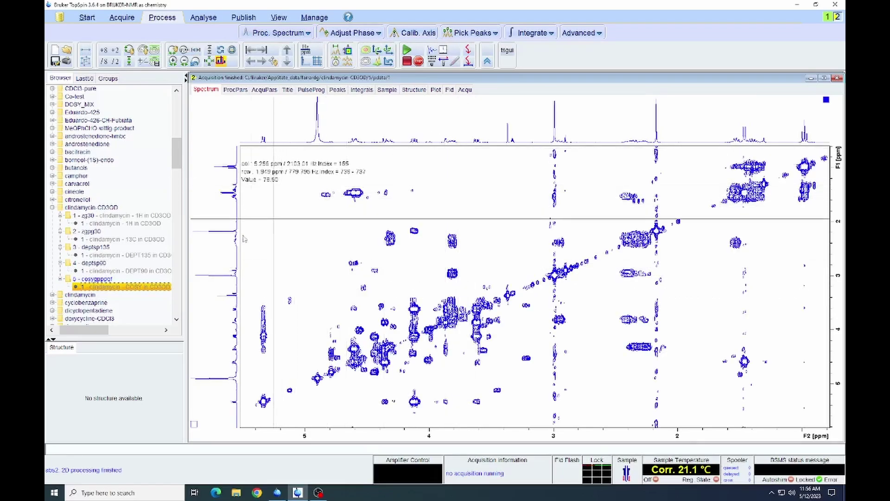
Step: Adjust the contour levels until noise specks vanish and only cross peaks remain
scroll(214, 238, up, 3)
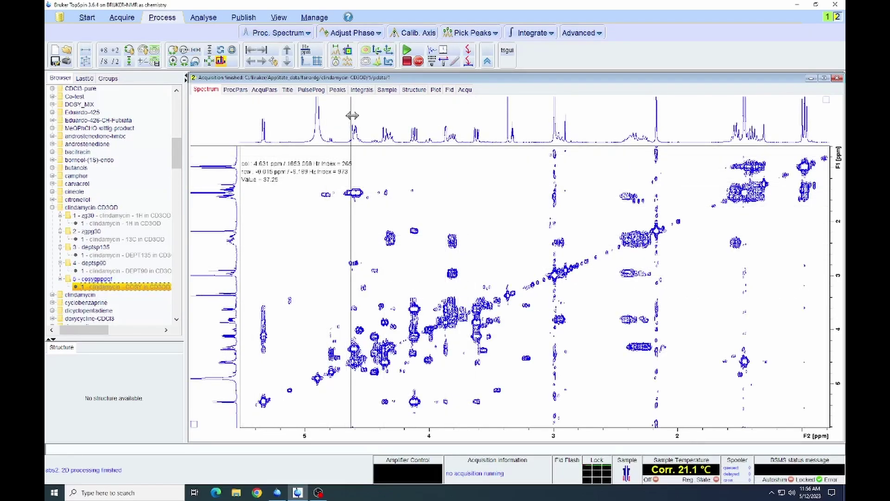
scroll(333, 243, down, 3)
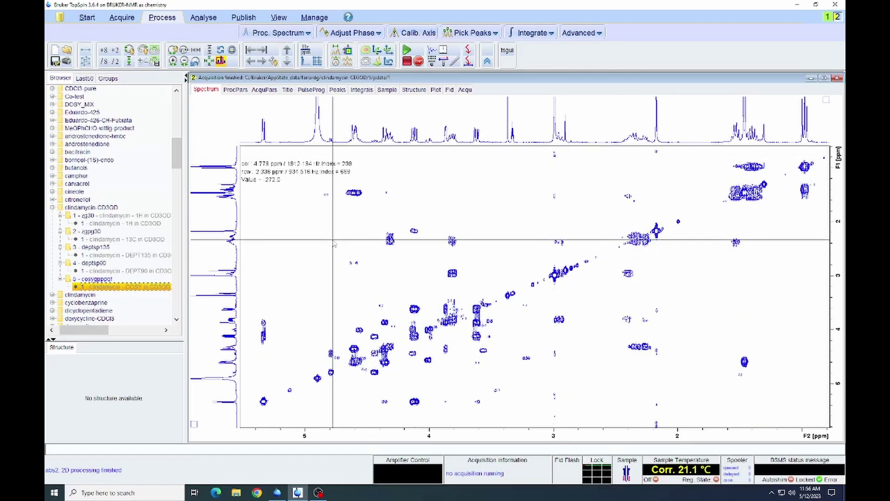
scroll(334, 243, down, 1)
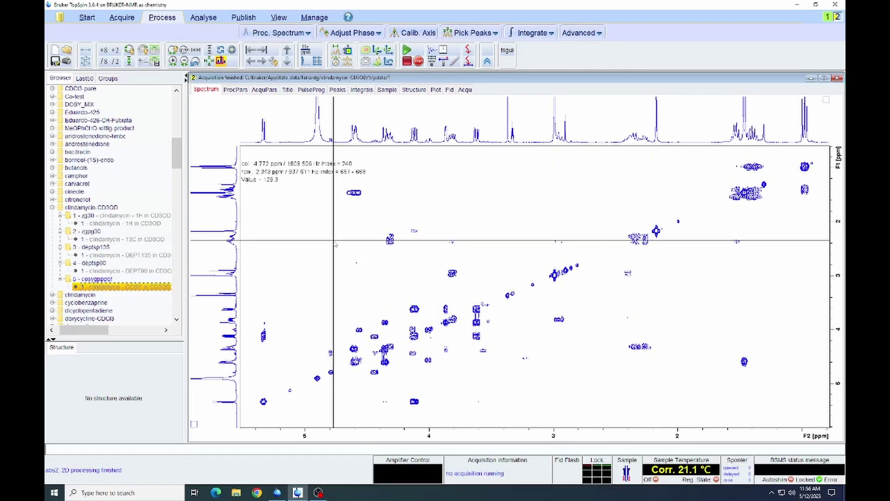
scroll(335, 244, down, 2)
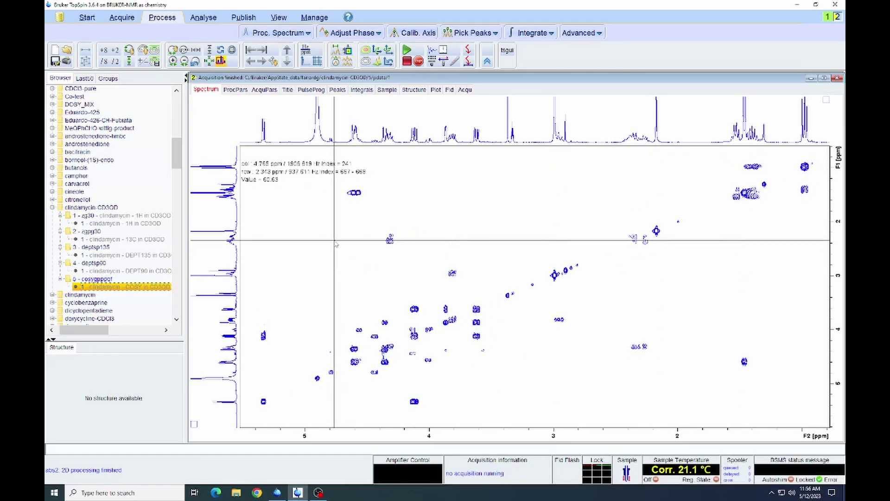
scroll(336, 245, down, 2)
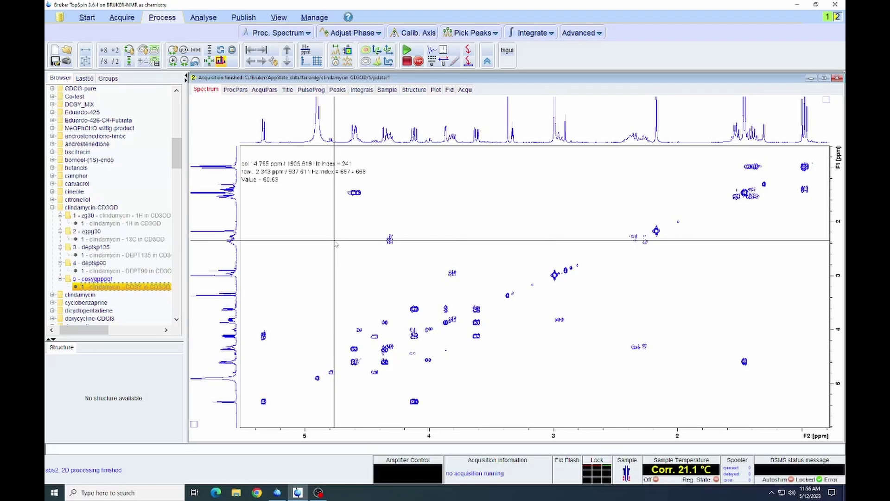
scroll(336, 244, down, 1)
scroll(336, 244, up, 2)
scroll(337, 245, up, 2)
scroll(336, 244, down, 3)
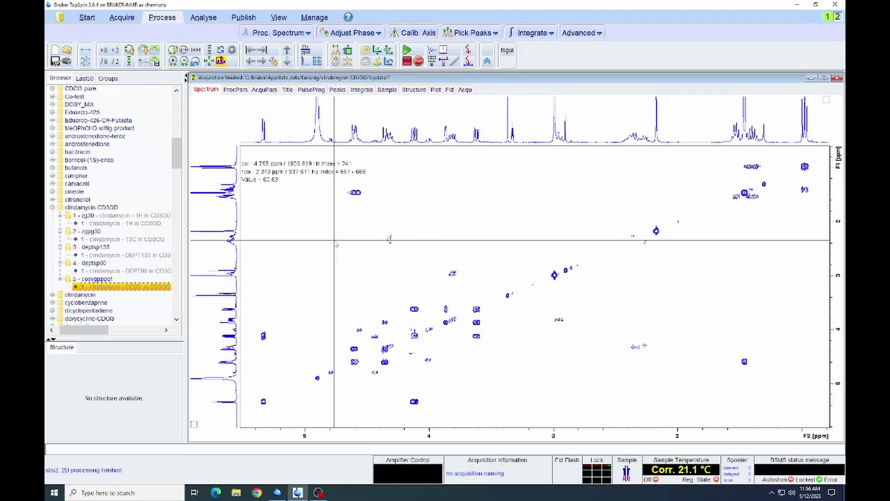
scroll(336, 244, down, 2)
scroll(336, 245, up, 3)
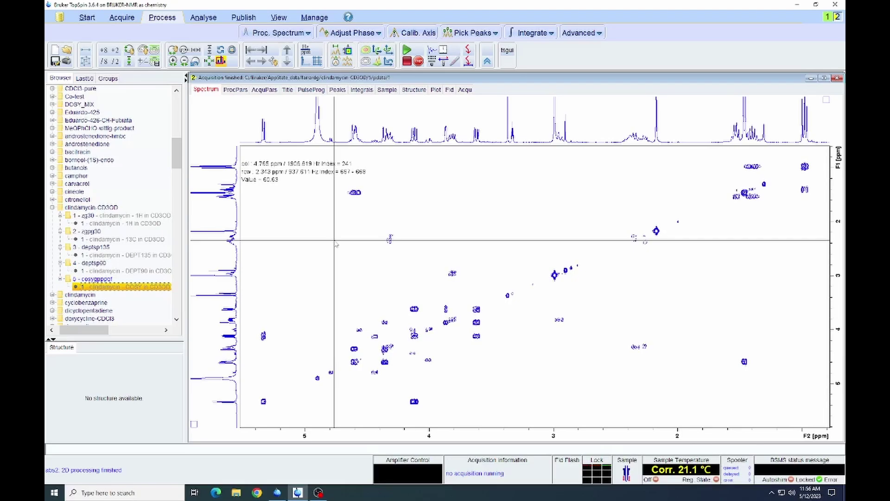
scroll(337, 244, up, 1)
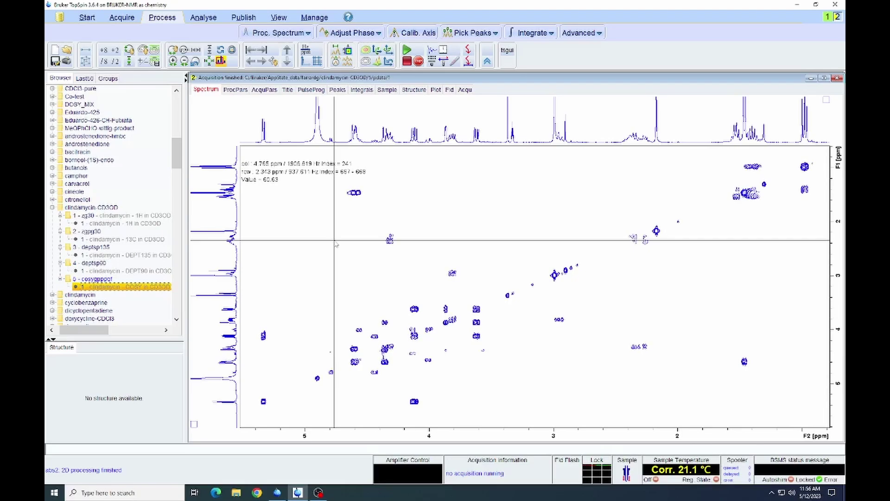
scroll(336, 245, down, 1)
scroll(336, 245, up, 1)
scroll(336, 245, up, 1)
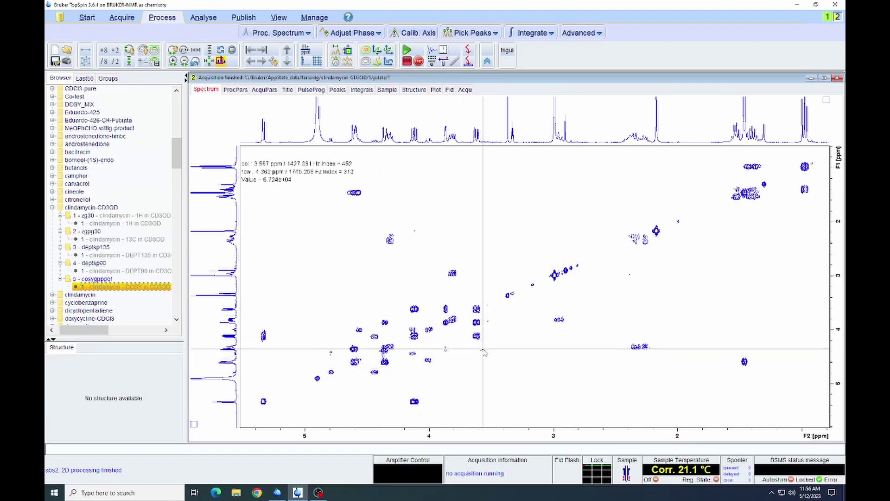
scroll(484, 352, down, 2)
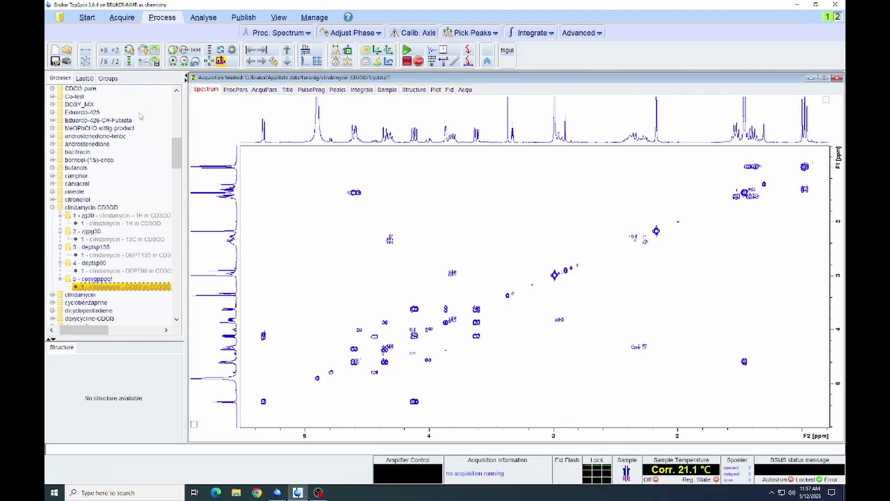
Step: Start a new clindamycin dataset, EXPNO 6, titled 'clindamycin - COSY-NUS12.5 in CD3OD'
click(84, 18)
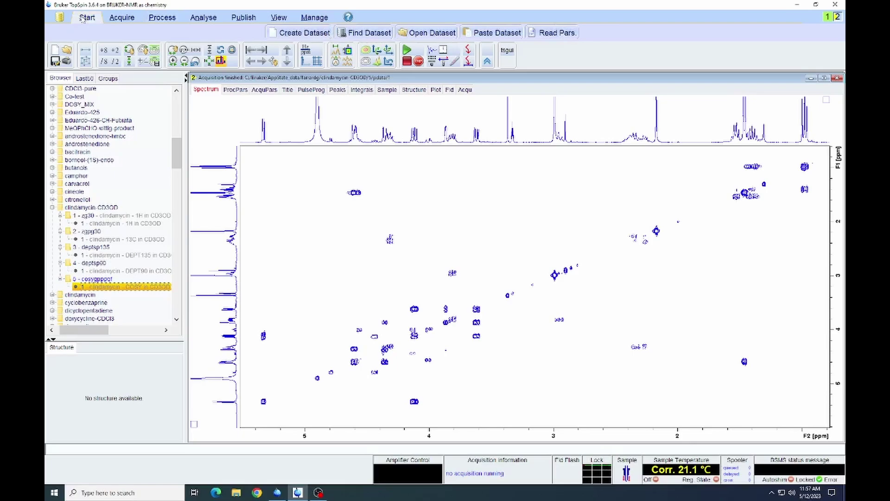
click(298, 34)
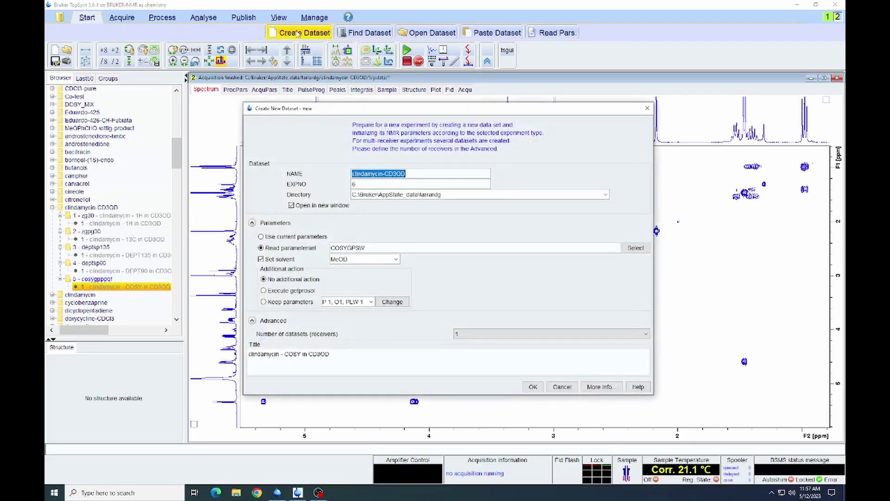
click(301, 354)
text(-)
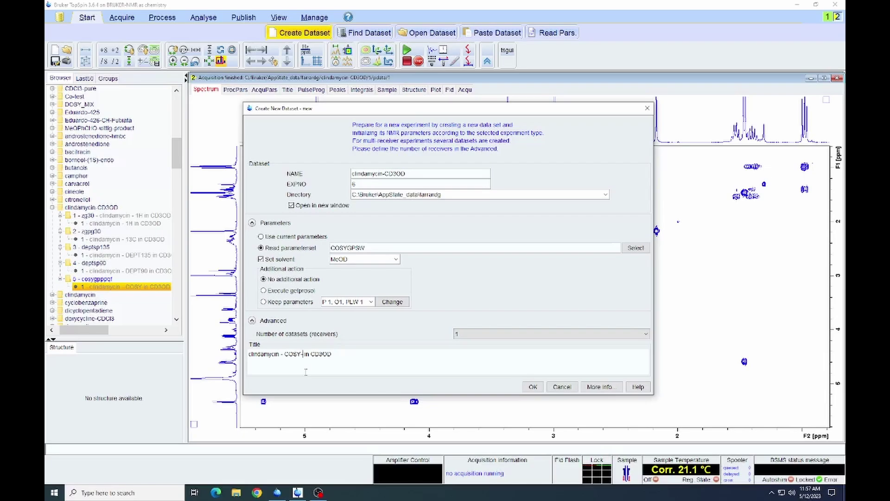
text(NUS)
text(12.5)
Step: Confirm dataset 6, then change F1 TD from 128 to 1024 and NS to 2
click(533, 388)
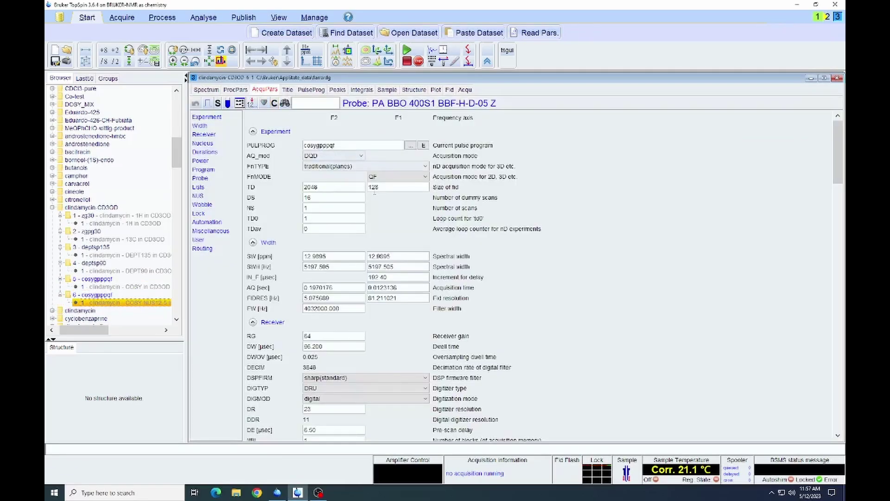
double_click(379, 187)
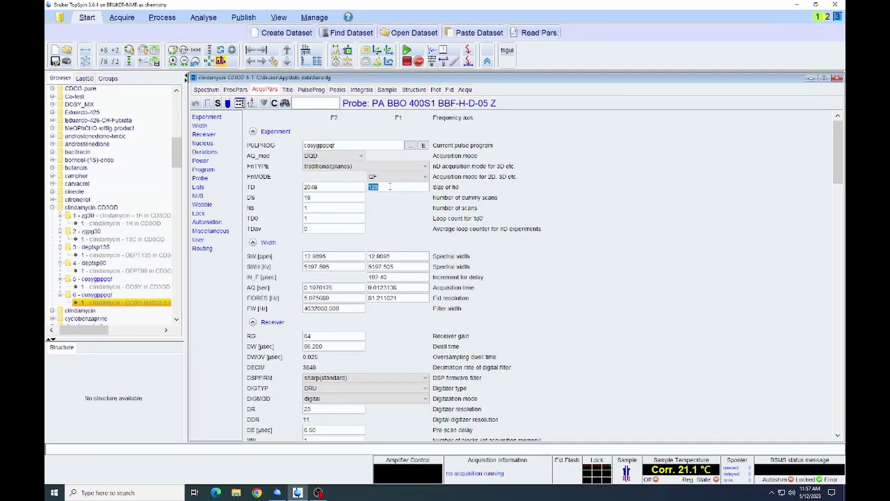
text(1024)
key(Tab)
key(Tab)
text(2)
key(Tab)
Step: Use setlimits on the 1H spectrum's roughly 6–0.5 ppm region, giving SW 5.4095 and O1P 3.209 ppm
click(135, 18)
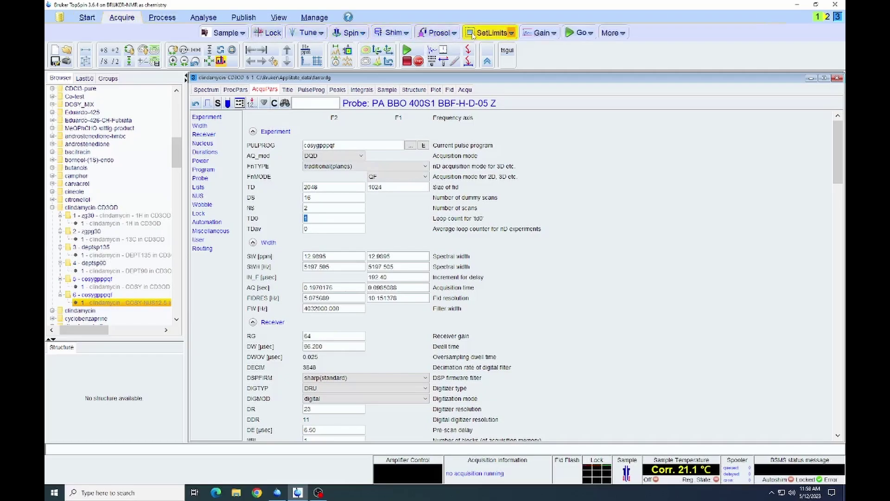
click(484, 34)
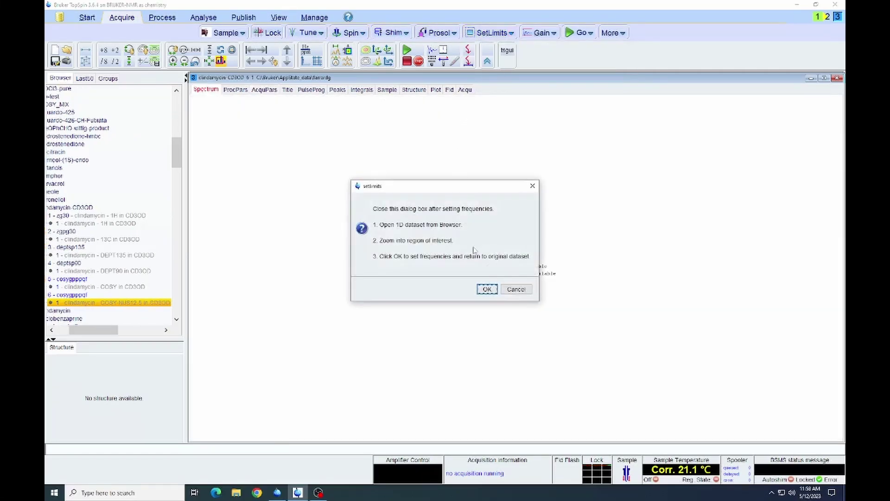
double_click(90, 223)
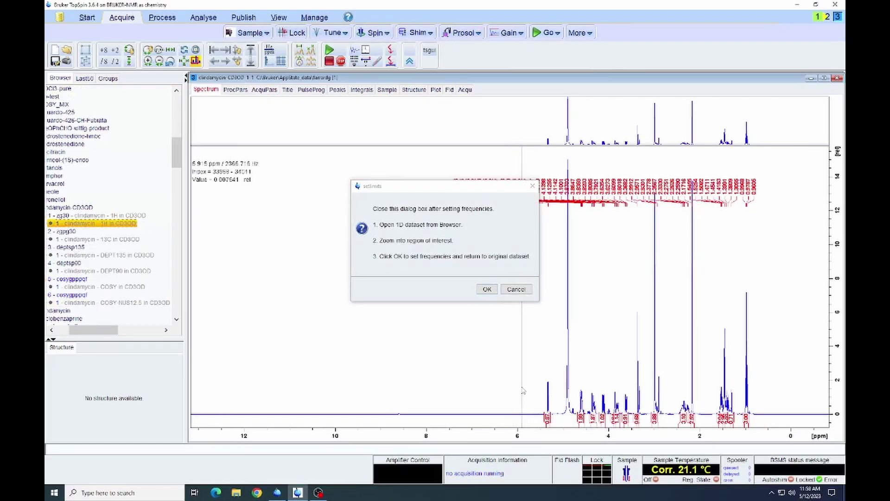
drag(523, 391, 770, 406)
click(488, 289)
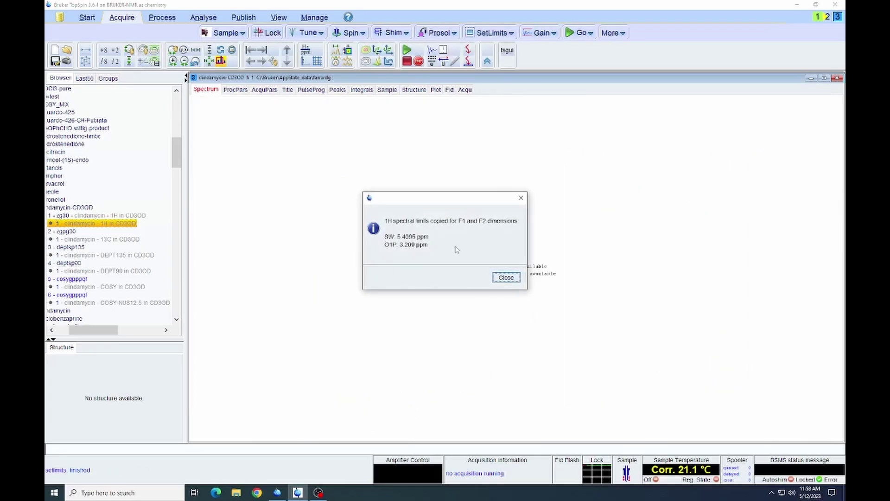
click(505, 276)
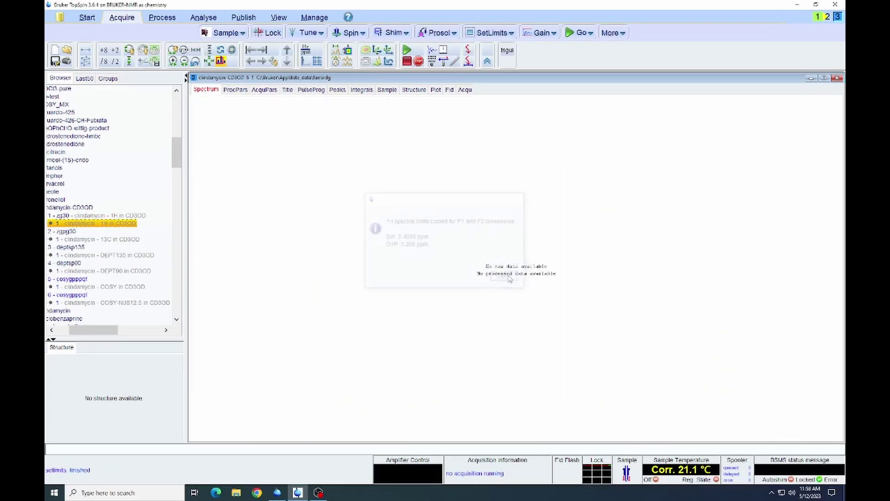
Step: Change FnTYPE in AcquPars from traditional(planes) to non-uniform_sampling
click(264, 90)
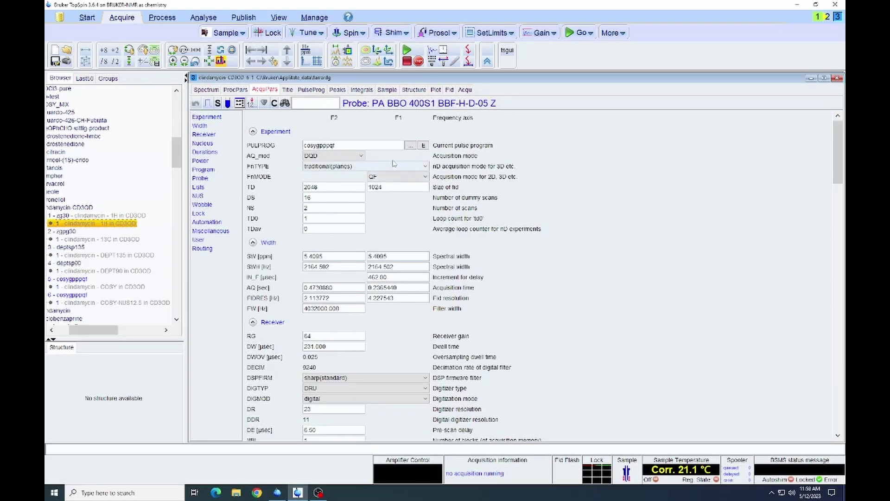
click(425, 176)
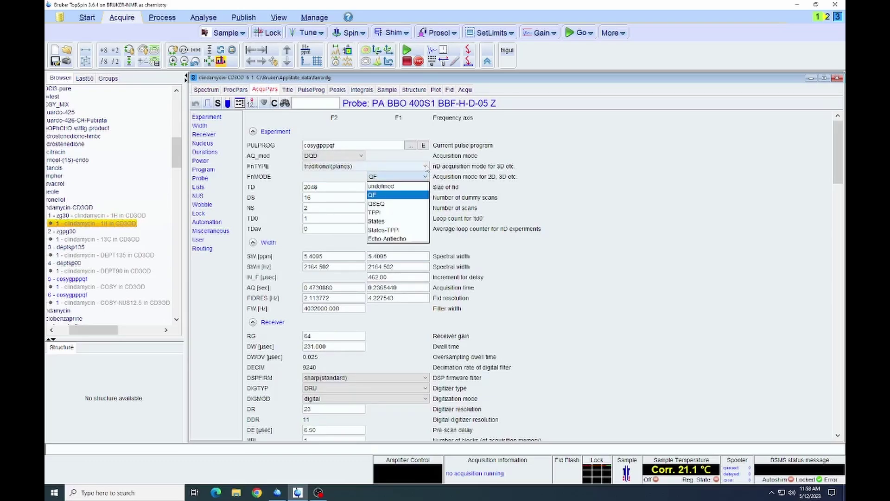
click(425, 167)
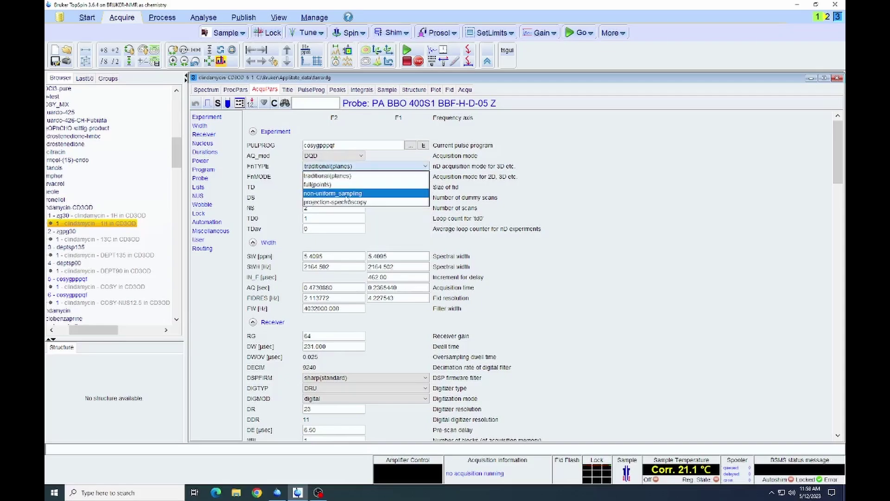
click(345, 193)
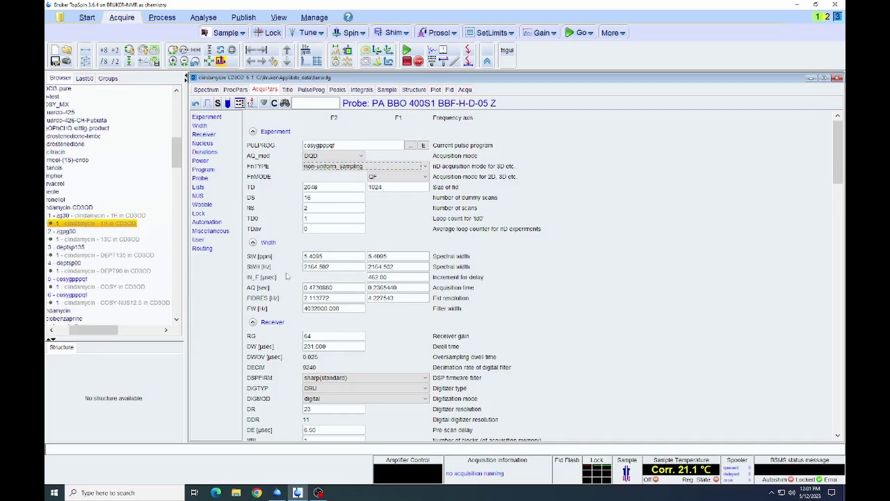
Step: In the NUS parameters, change NusAMOUNT from 50 to 12.5 %, leaving NusPOINTS at 128
scroll(287, 276, down, 1)
scroll(287, 276, down, 3)
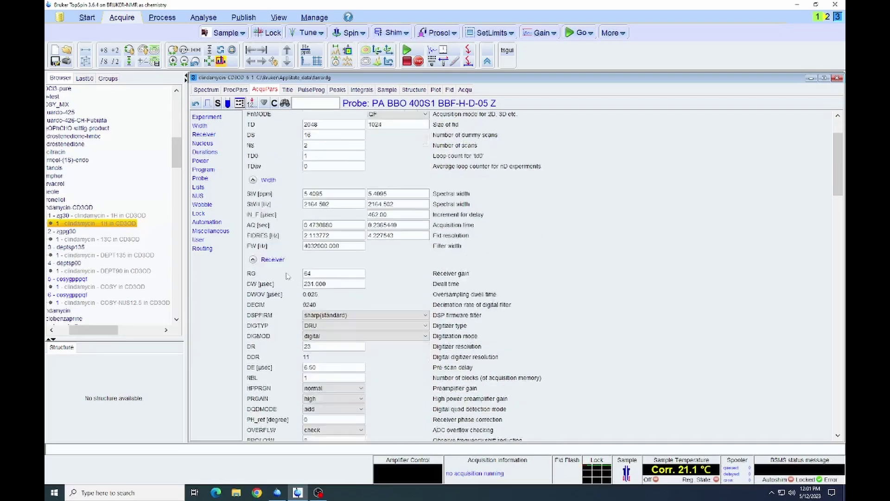
scroll(287, 276, down, 8)
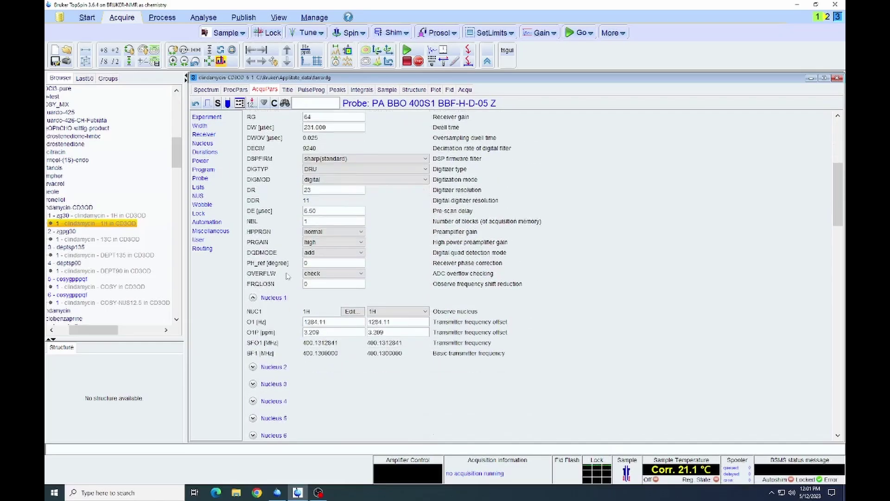
scroll(287, 276, down, 9)
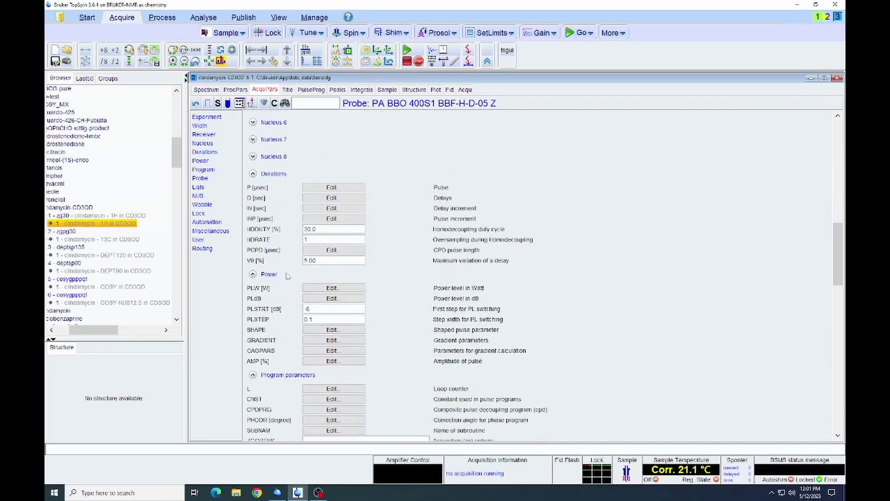
scroll(287, 276, down, 8)
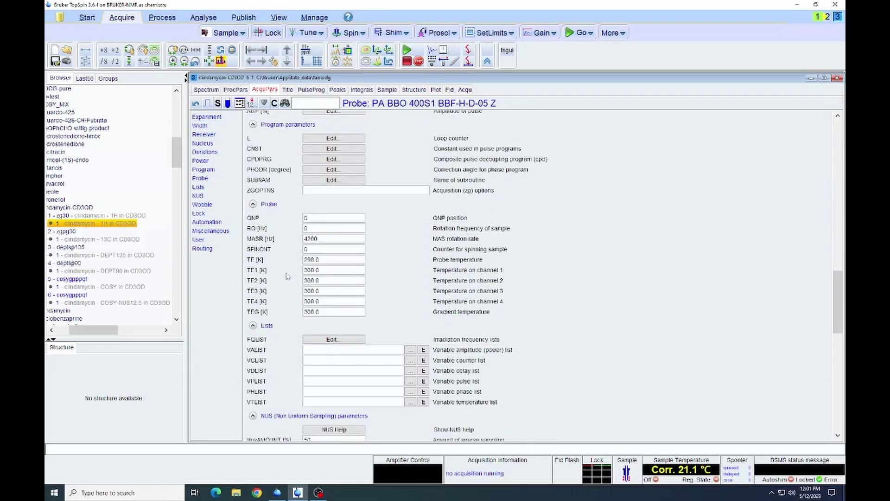
scroll(287, 276, down, 2)
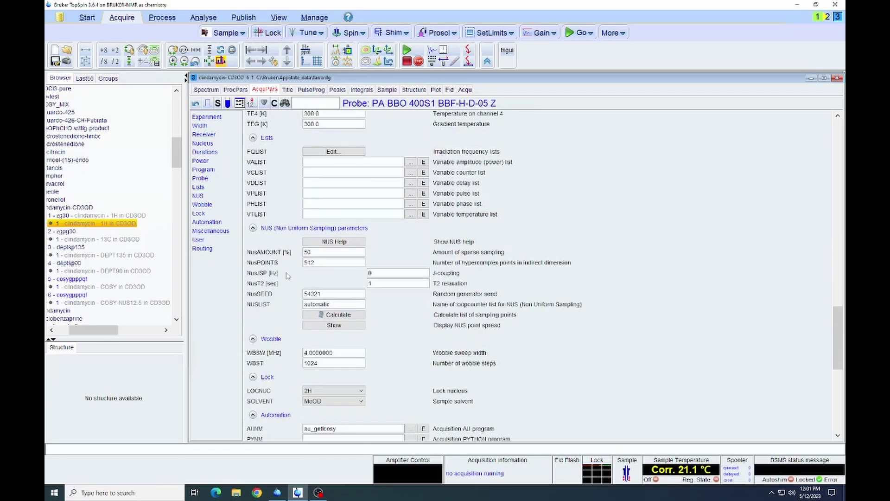
double_click(314, 253)
text(12.5)
key(Tab)
drag(838, 344, 824, 154)
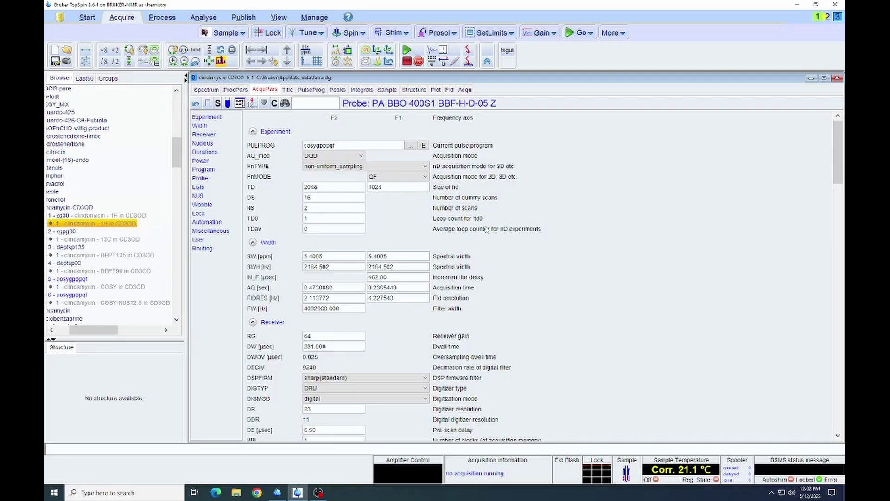
Step: Read F1 AQ (0.2365 s) and set NusT2 to 0.24 s to match
click(405, 288)
double_click(406, 288)
drag(832, 149, 830, 334)
double_click(372, 278)
text(0.24)
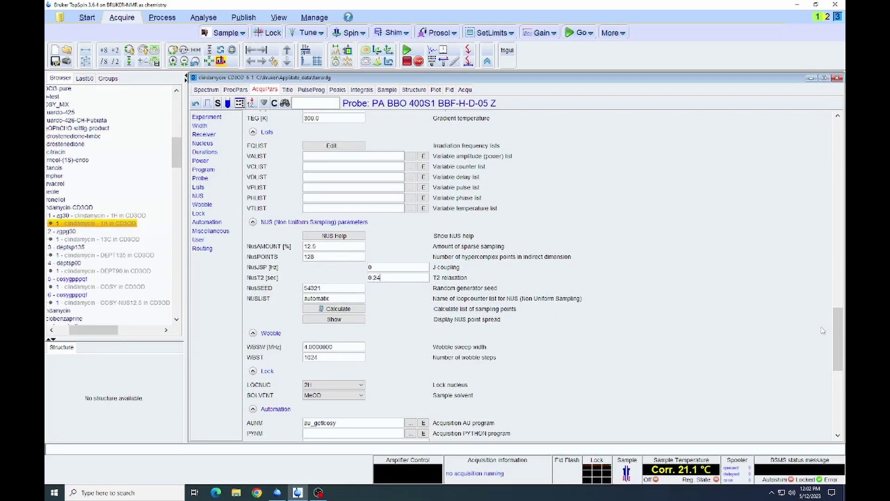
drag(837, 328, 840, 144)
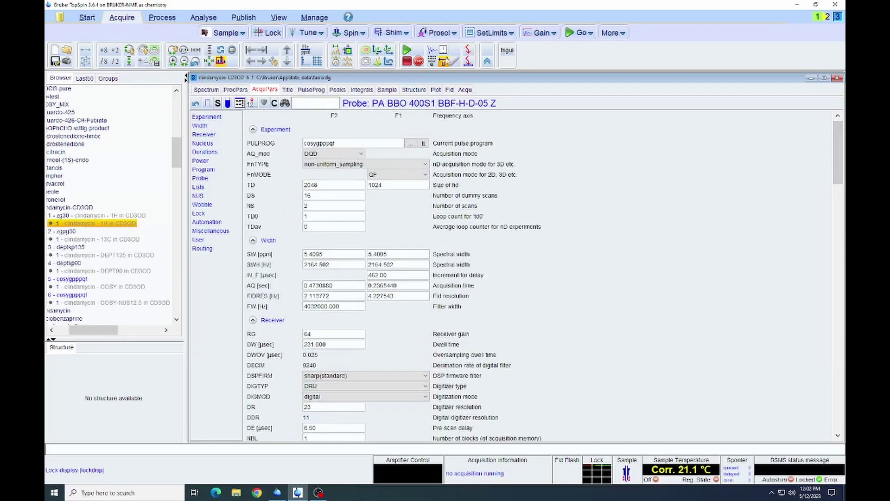
Step: Check the experiment time, load Prosol values, run zg and view the 128 acquired FIDs
click(443, 50)
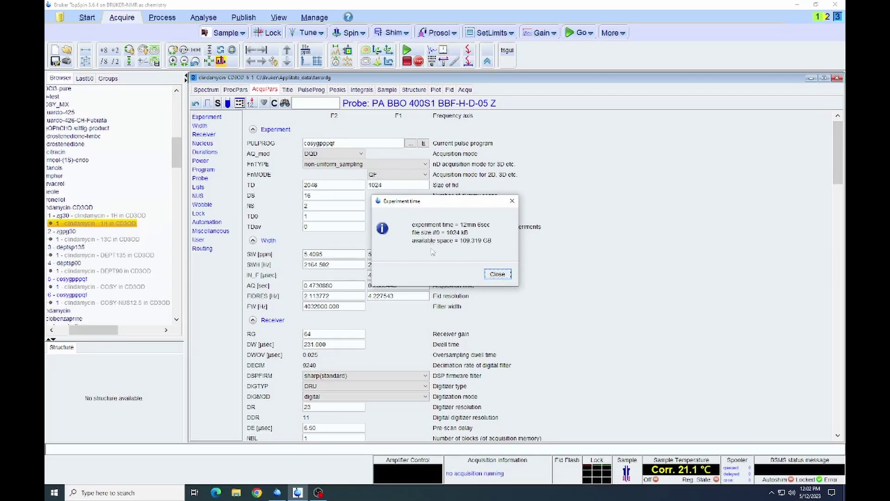
click(495, 274)
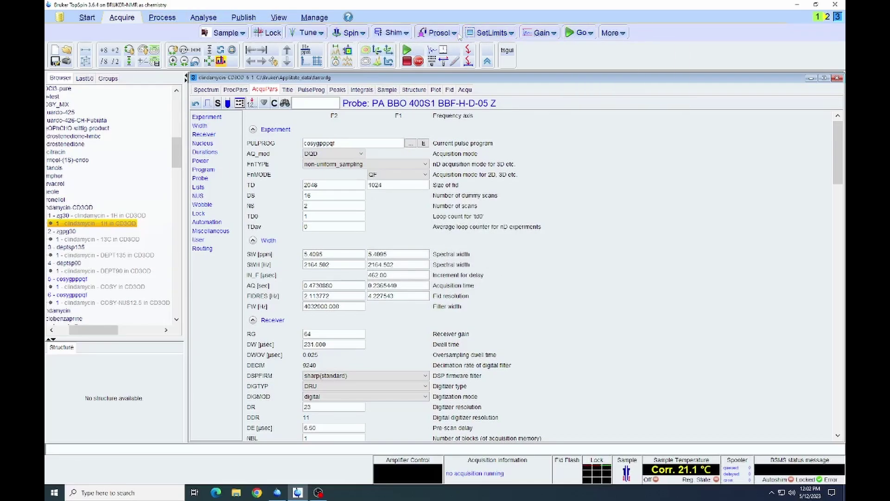
click(434, 35)
click(575, 33)
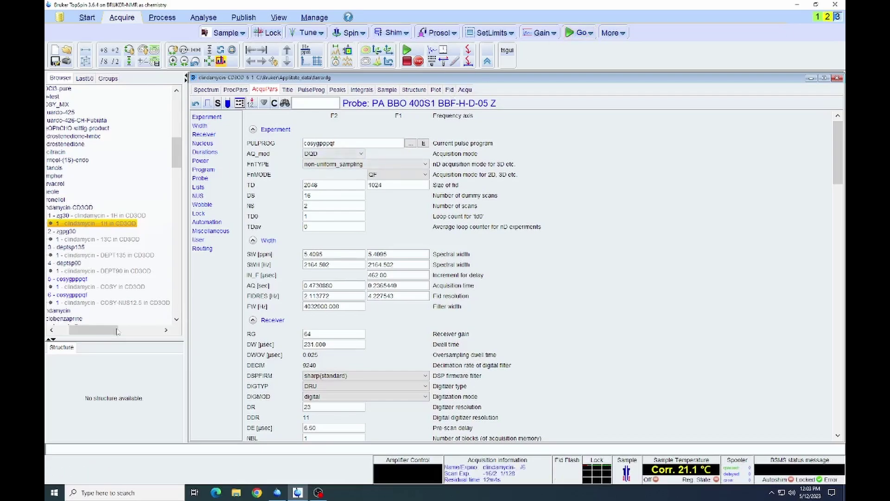
drag(86, 330, 60, 335)
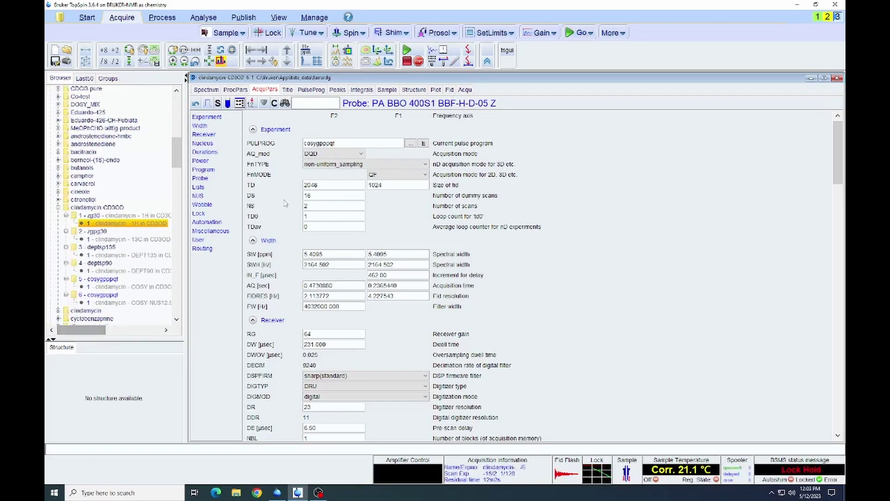
click(465, 90)
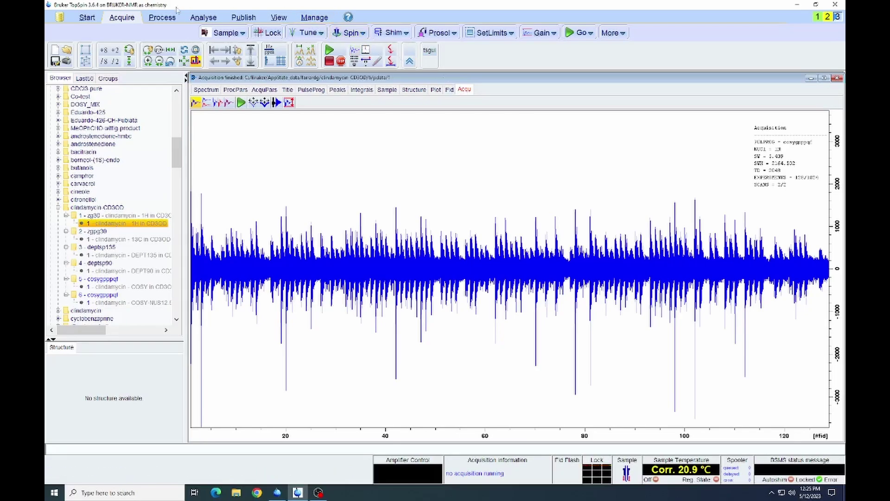
Step: Run Proc. Spectrum on the NUS data, accepting the mdd licence warning
click(161, 18)
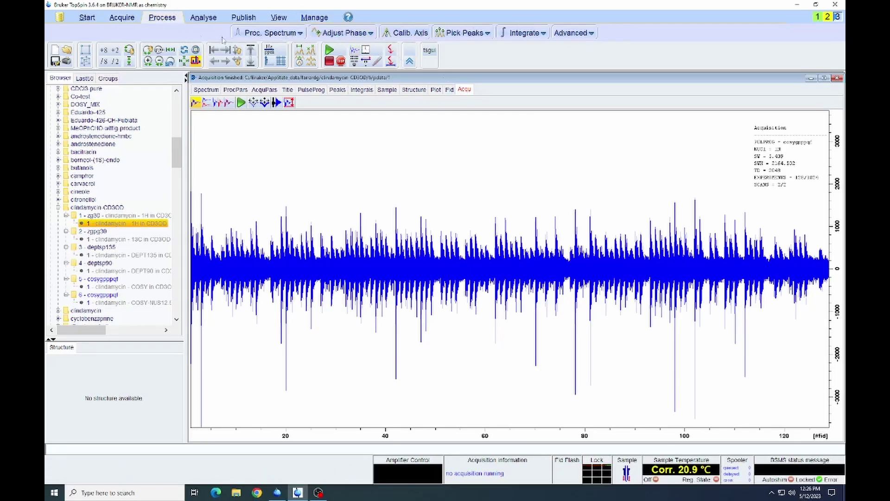
click(268, 33)
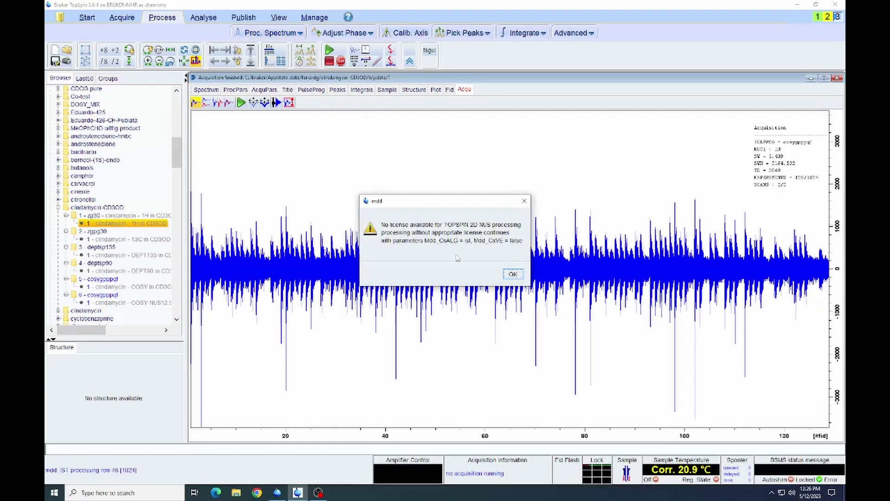
click(512, 275)
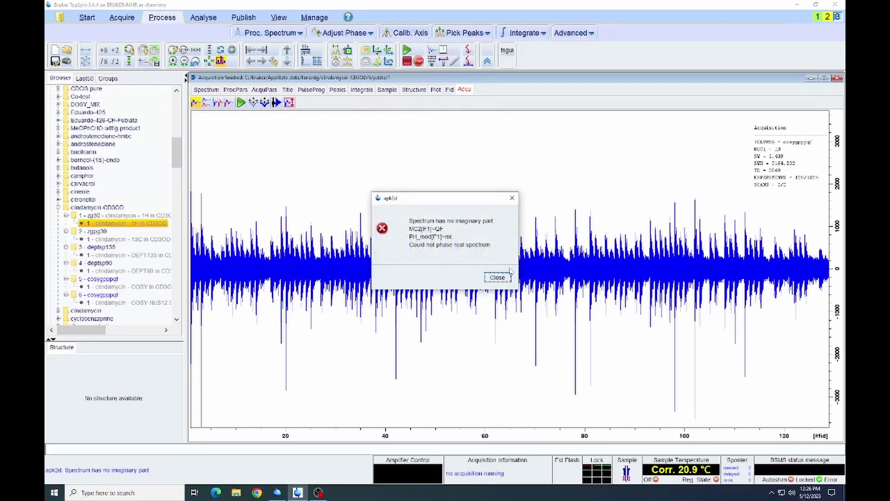
Step: Dismiss the apk2d error and show the COSY contour plot with a raised contour level
click(502, 278)
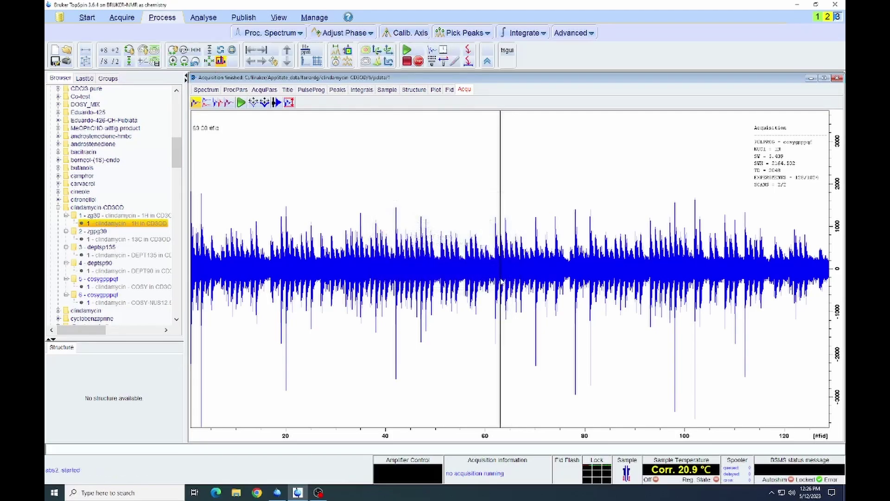
click(208, 91)
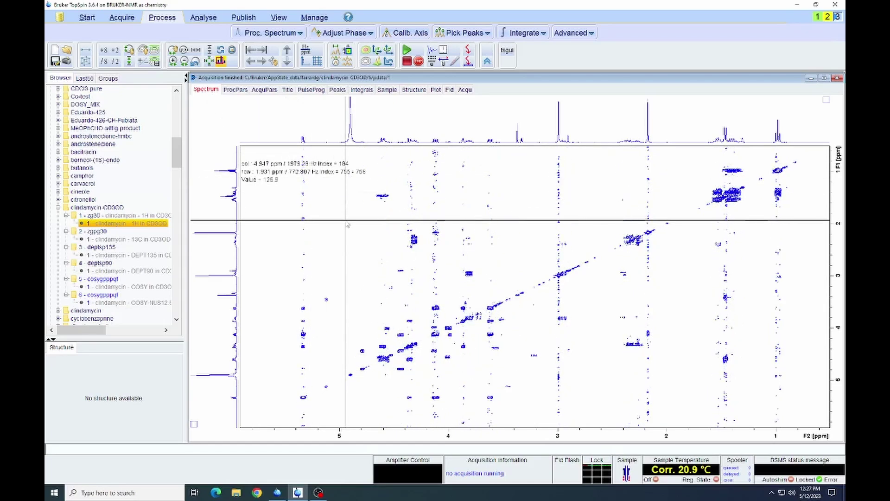
scroll(346, 223, down, 1)
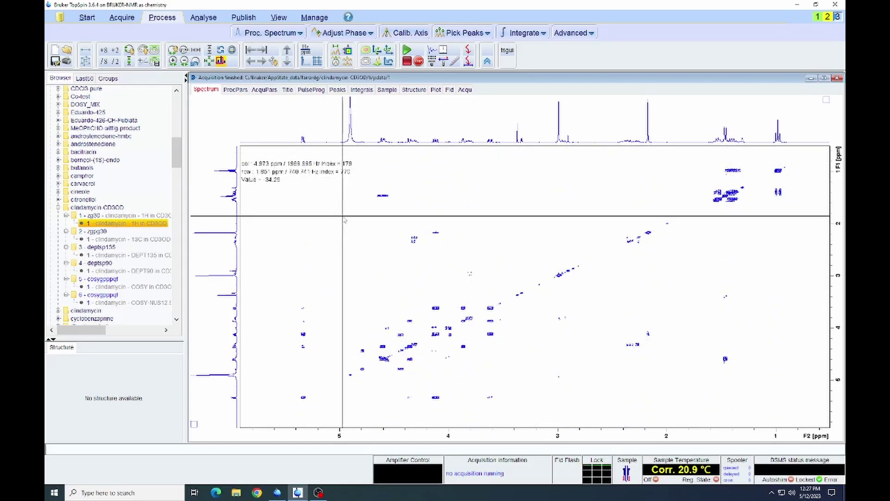
scroll(345, 221, down, 2)
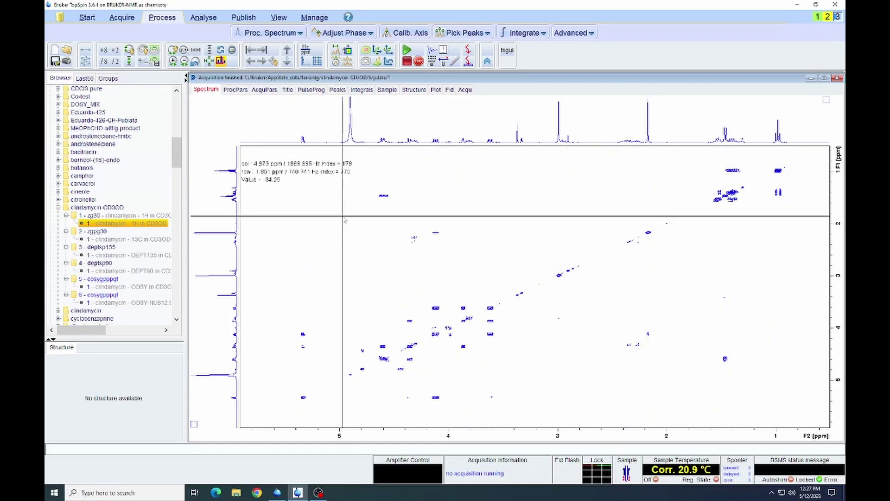
Step: Apply a Hilbert transform in F2 (xht2) and acknowledge its warning
click(593, 35)
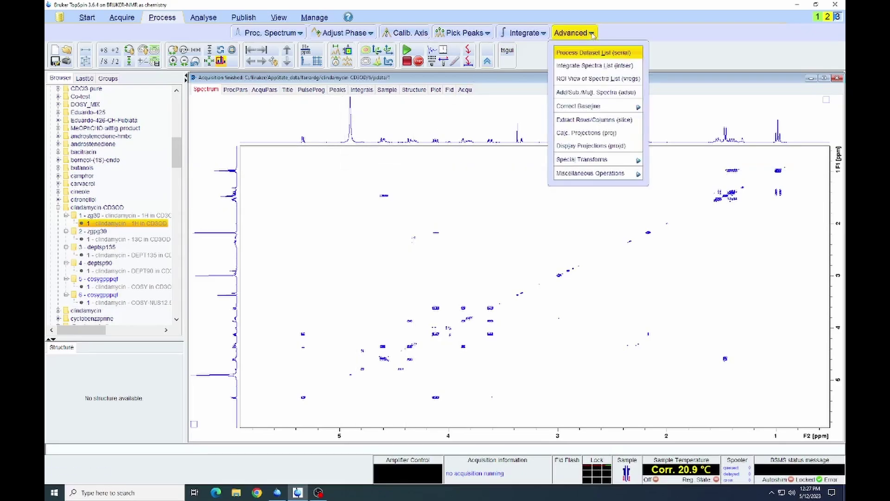
mouse_move(601, 160)
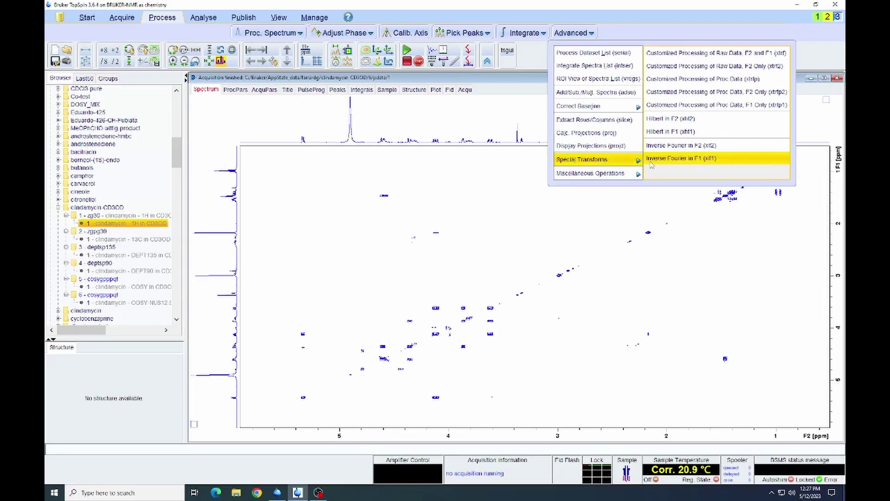
click(656, 121)
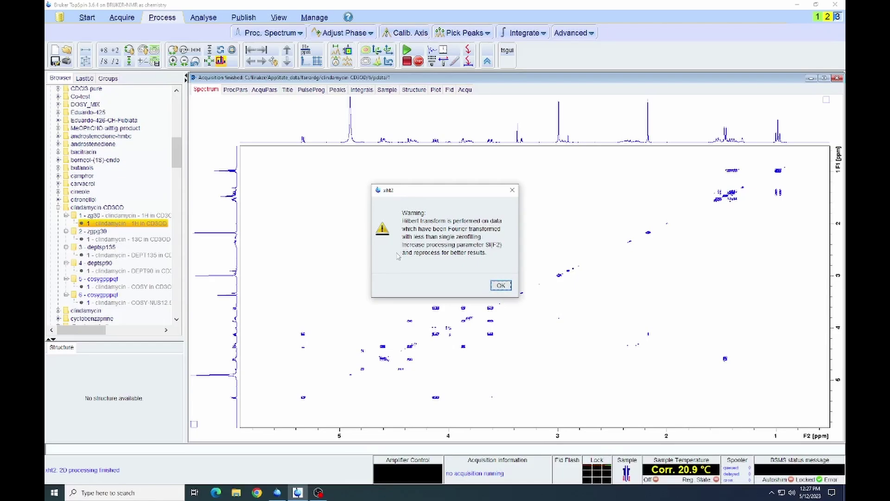
click(500, 286)
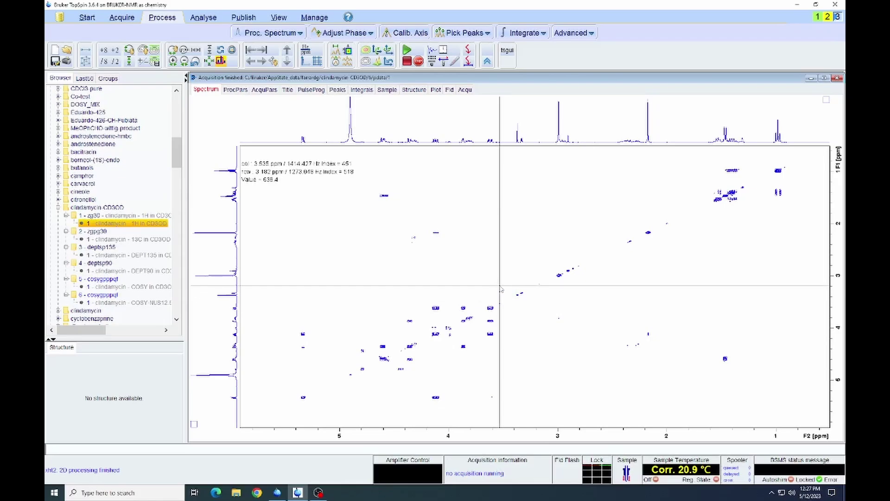
Step: Rerun Proc. Spectrum, overwriting the processed data and dismissing the mdd licence warning
click(272, 33)
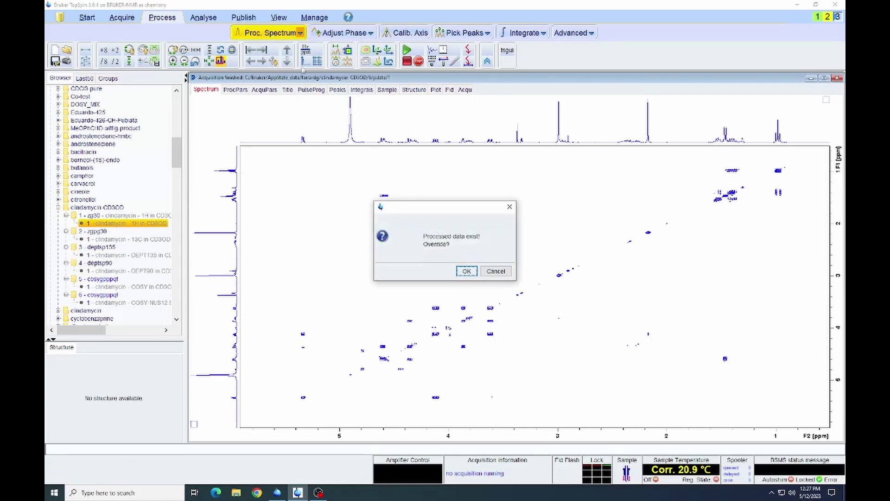
click(468, 272)
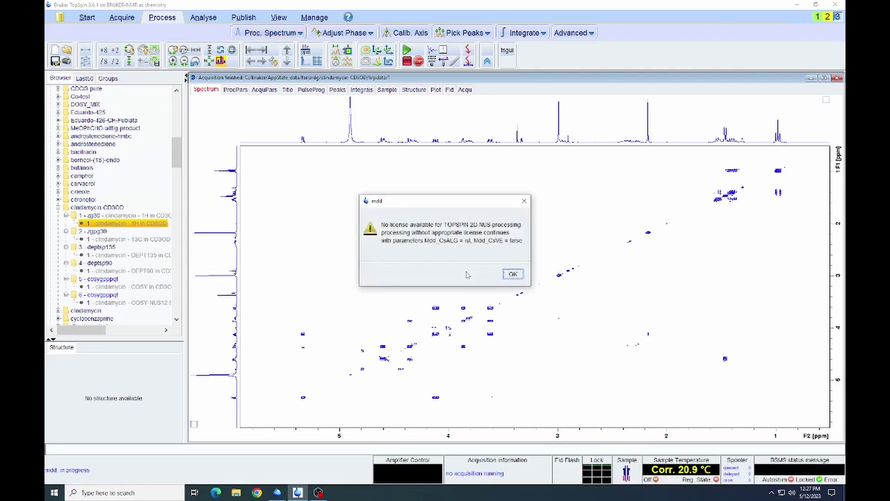
click(514, 274)
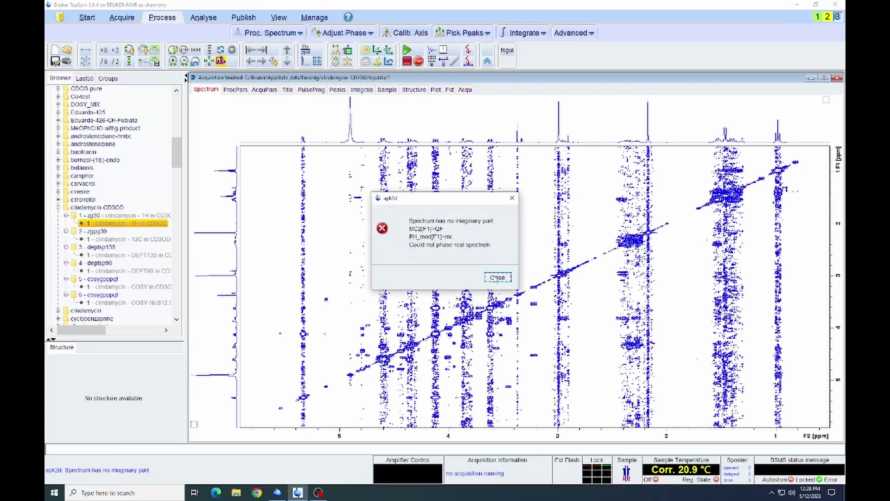
Step: Dismiss the apk2d error and adjust the contour levels to clear noise from the NUS COSY
click(496, 278)
scroll(494, 278, down, 5)
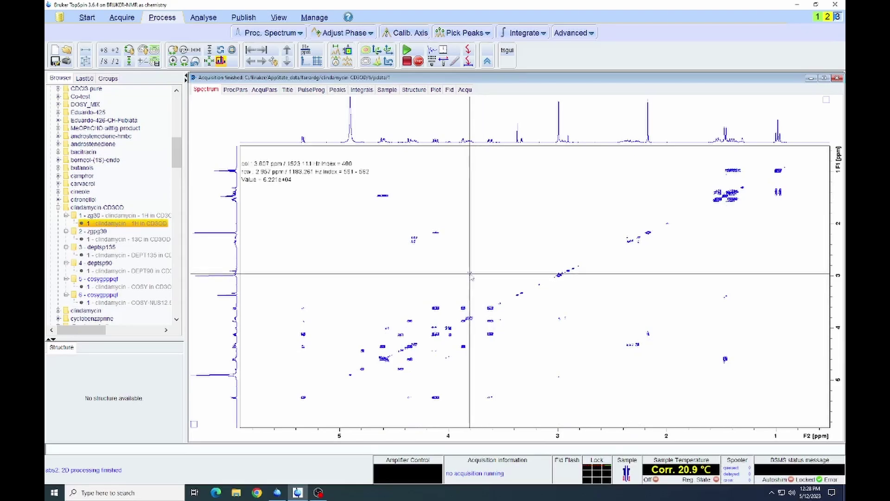
scroll(471, 277, up, 1)
scroll(470, 275, up, 2)
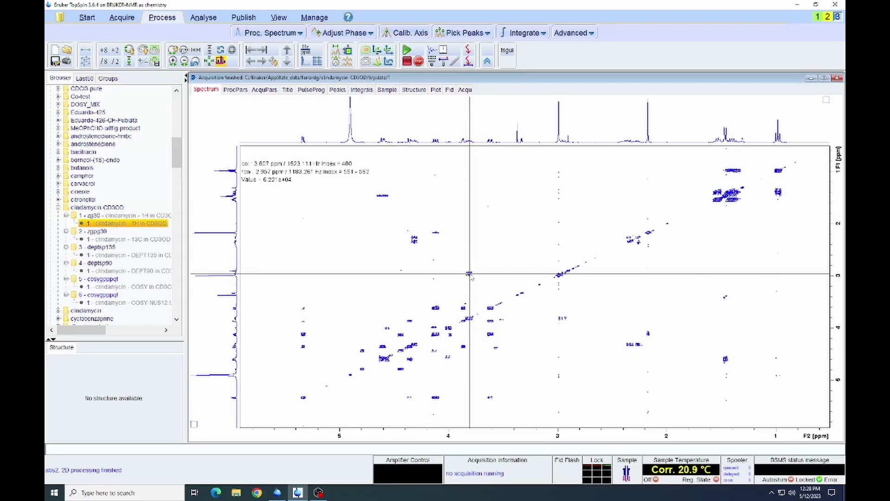
scroll(470, 275, down, 1)
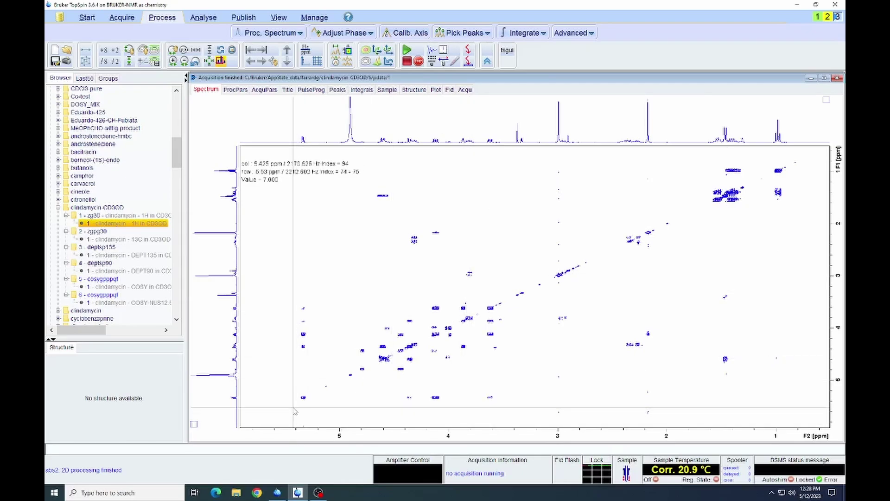
Step: Zoom into the 2–5 ppm cross-peak region and compare it against the regular COSY
drag(295, 412, 795, 168)
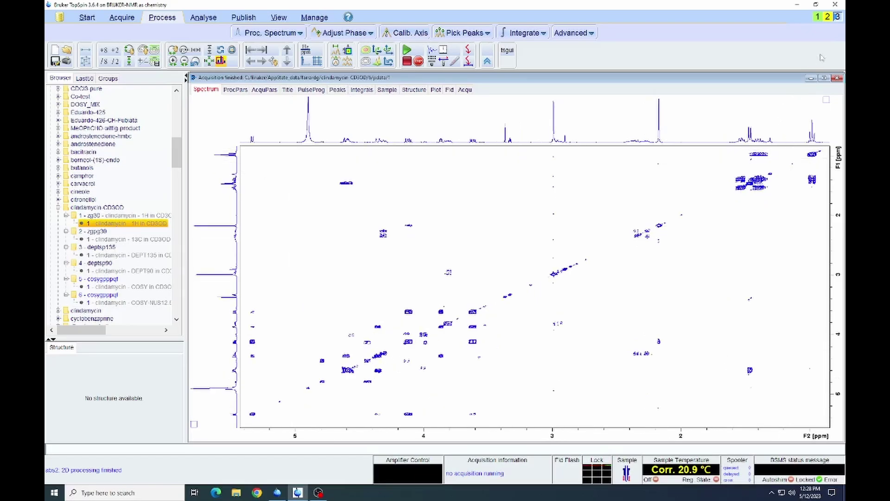
click(828, 17)
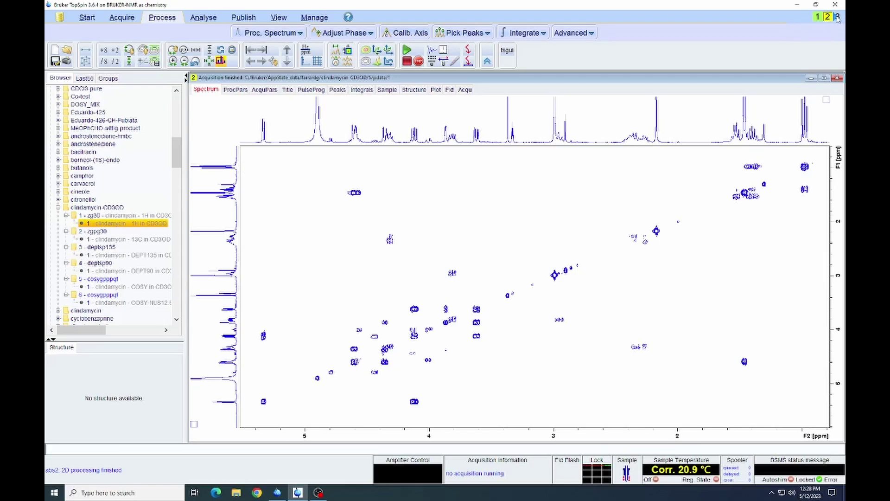
click(838, 17)
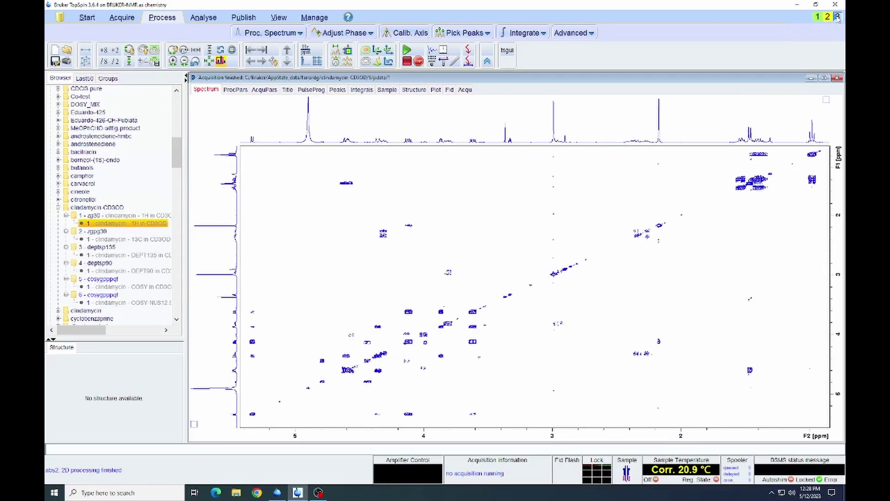